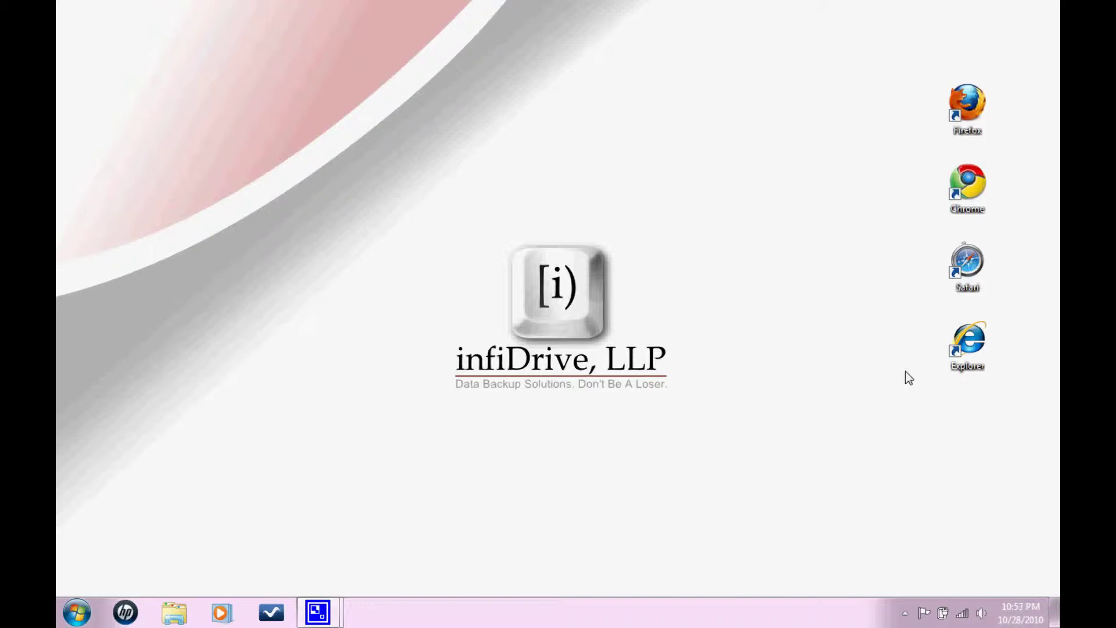
Open infidrive.com in Internet Explorer and scroll to the empty 6-Month Free Trial sign-up form.
{"action": "double_click", "coordinate": [970, 349]}
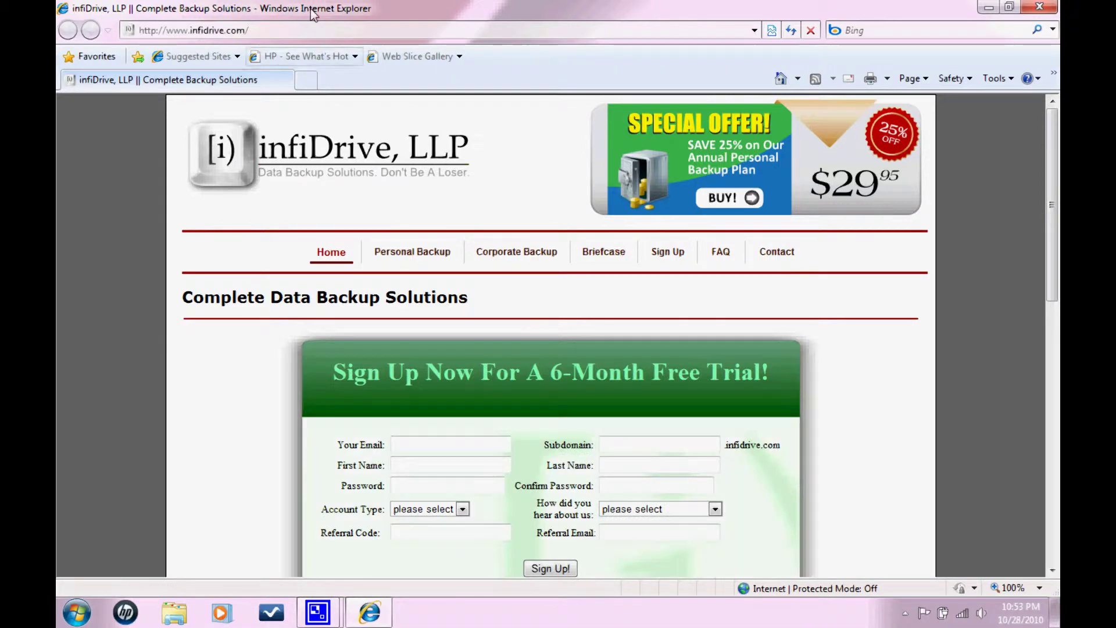
{"action": "left_click", "coordinate": [312, 30]}
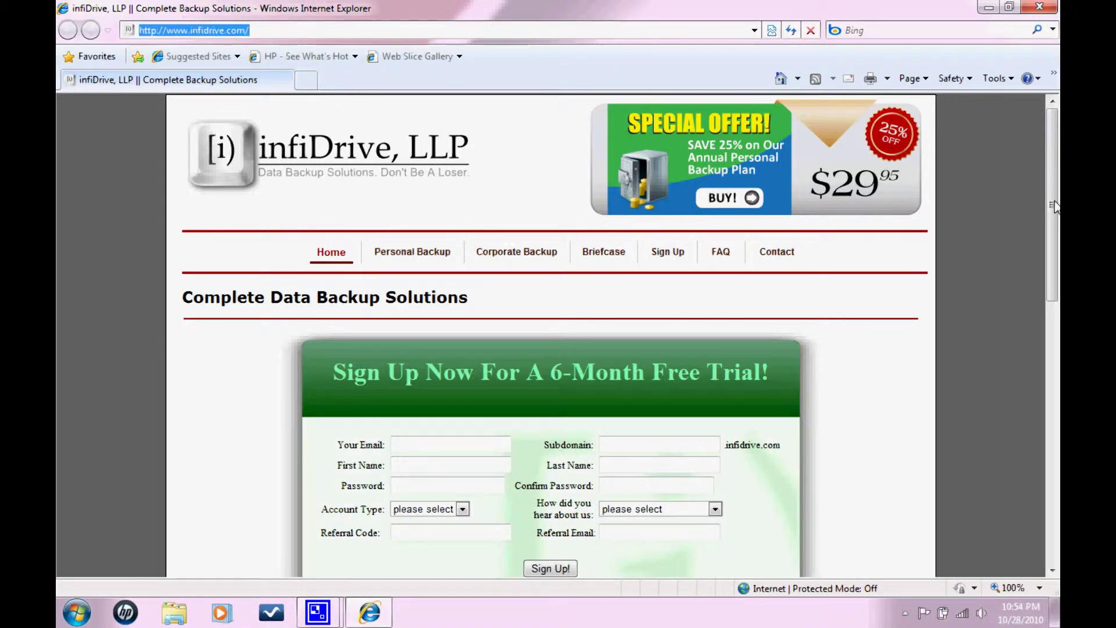
{"action": "scroll", "coordinate": [464, 273], "scroll_direction": "down", "scroll_amount": 3}
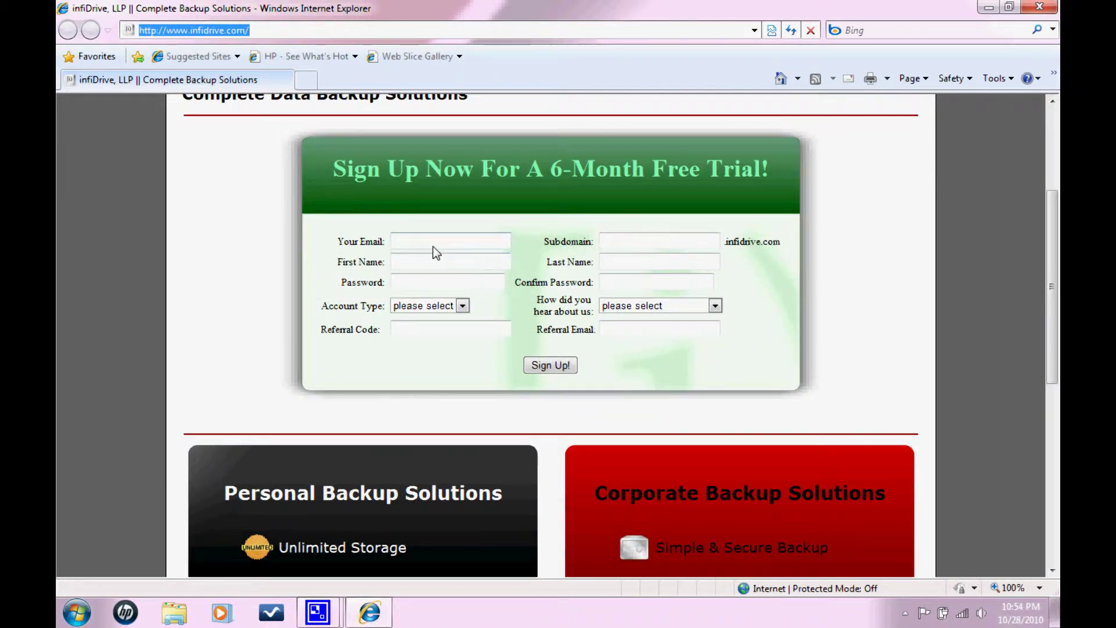
{"action": "left_click", "coordinate": [433, 246]}
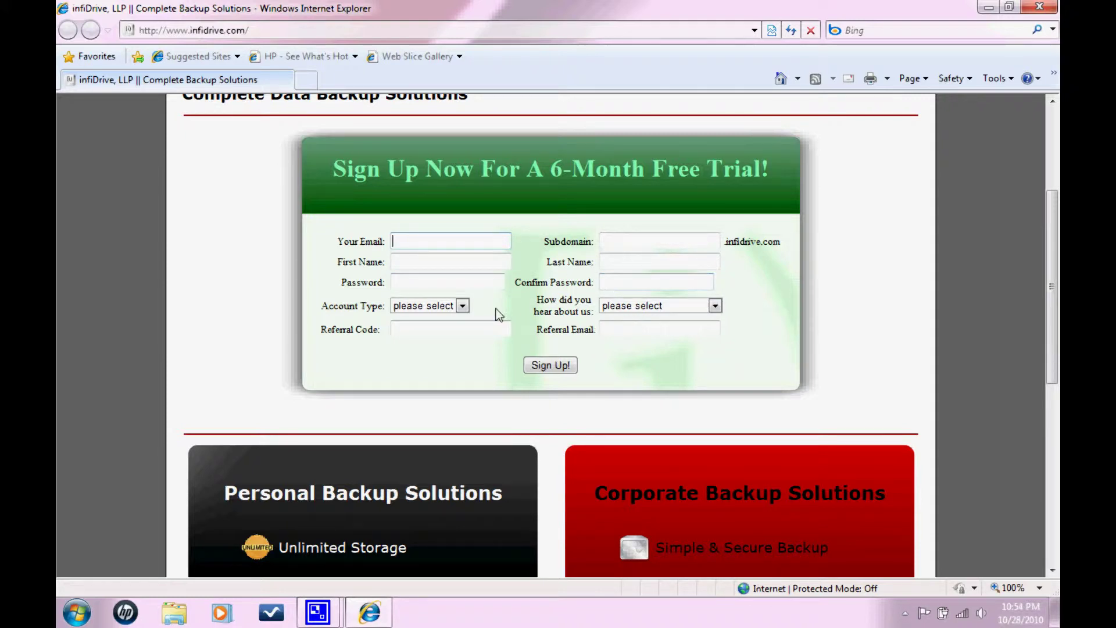
{"action": "left_click", "coordinate": [463, 306]}
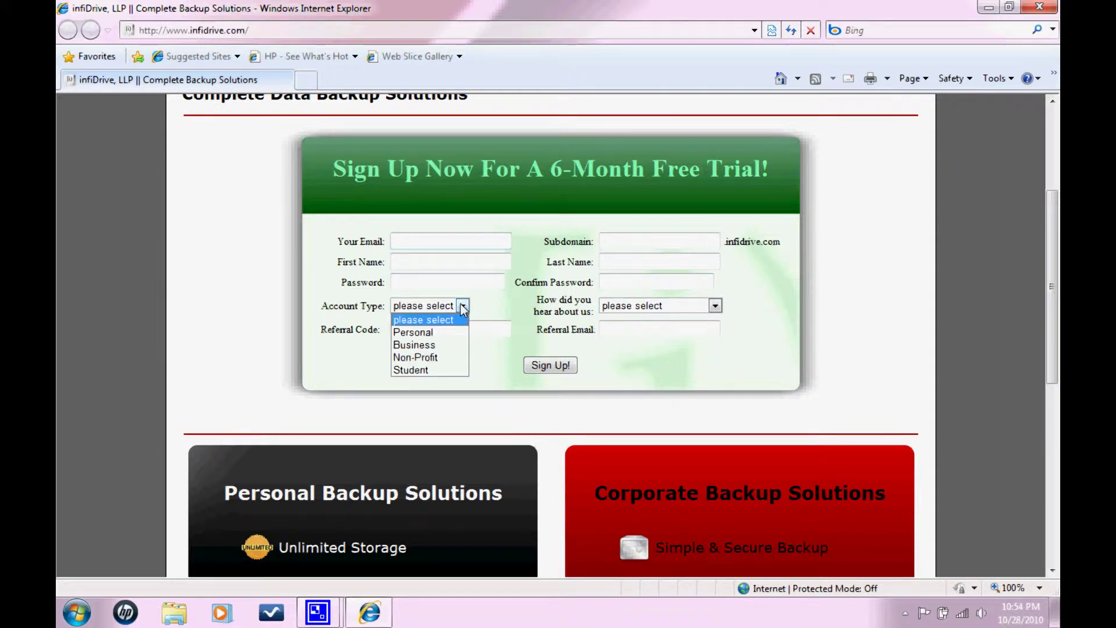
{"action": "left_click", "coordinate": [463, 307]}
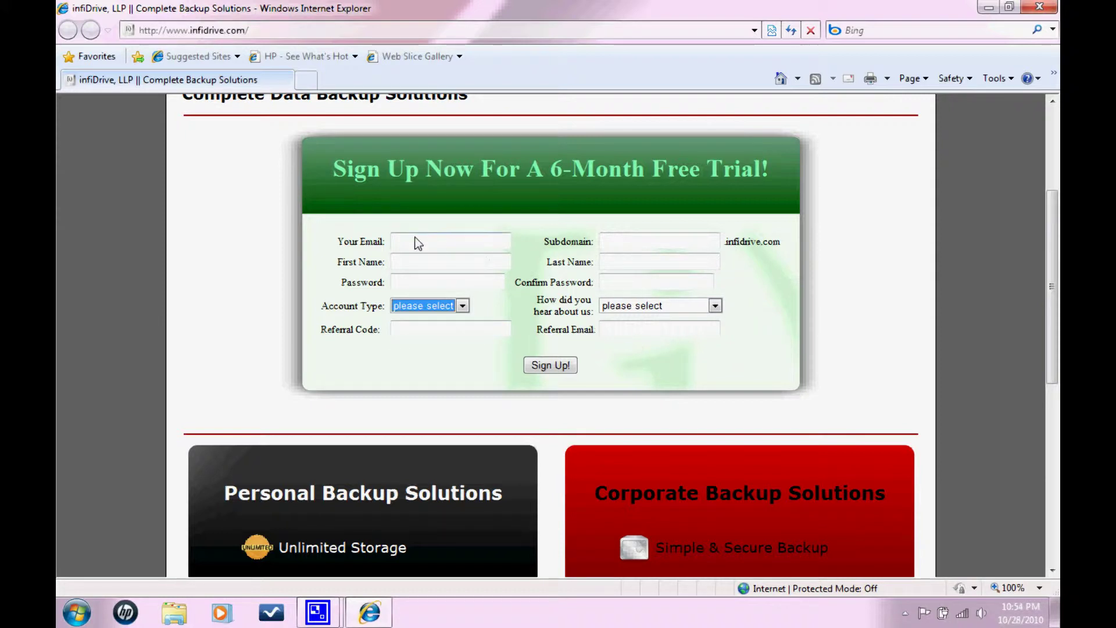
{"action": "left_click", "coordinate": [627, 247]}
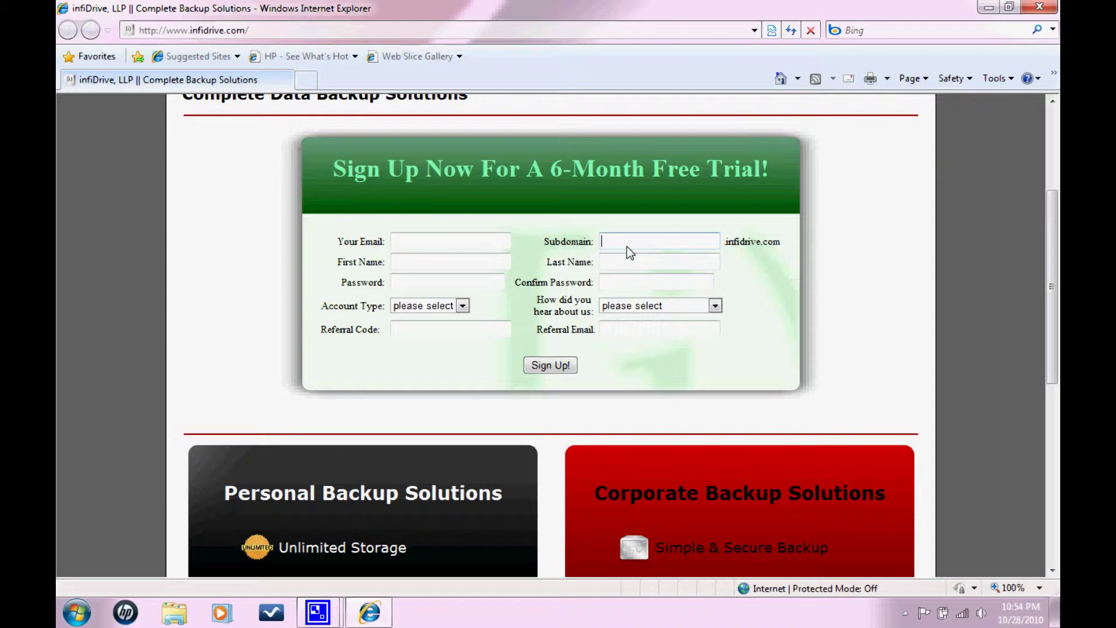
{"action": "type", "text": "tut"}
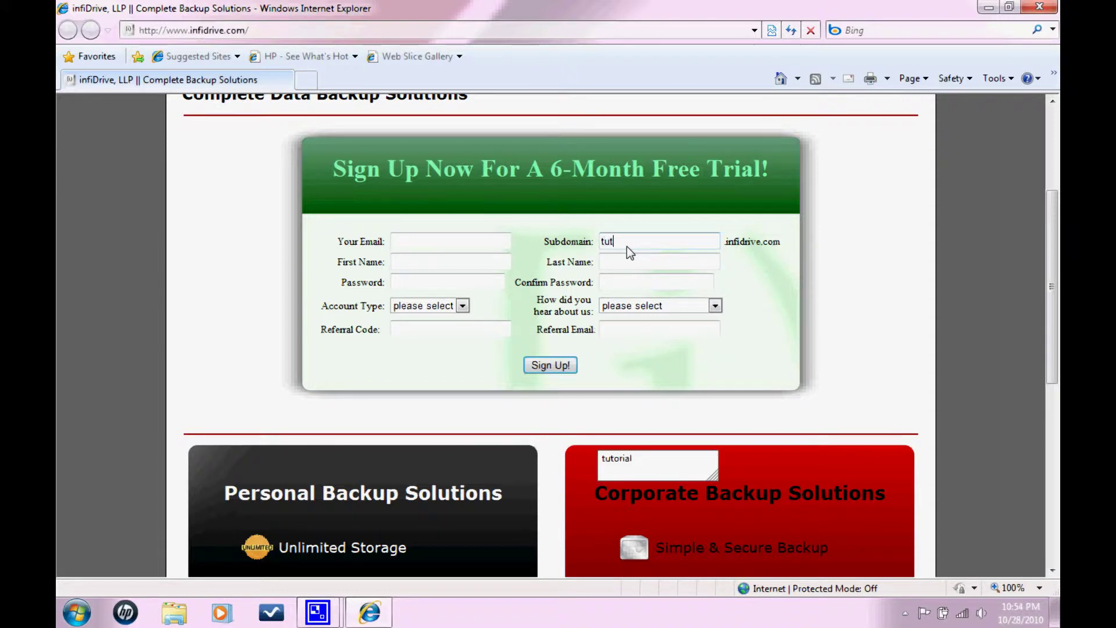
{"action": "type", "text": "orial"}
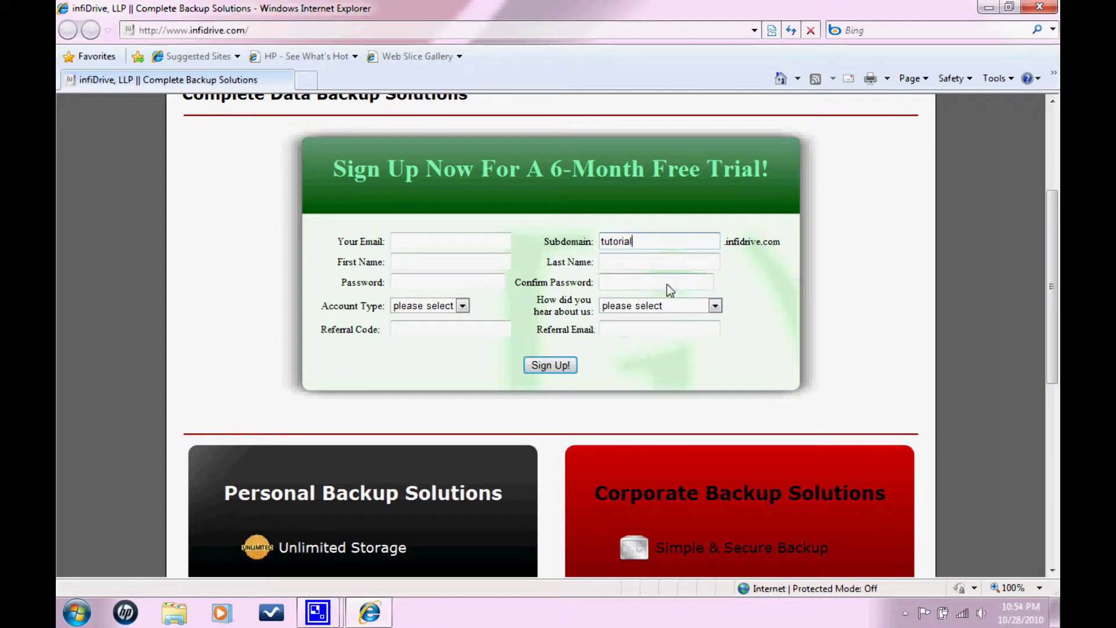
{"action": "key", "text": "BackSpace"}
{"action": "key", "text": "BackSpace"}
{"action": "key", "text": "BackSpace"}
{"action": "key", "text": "BackSpace"}
{"action": "key", "text": "BackSpace"}
{"action": "key", "text": "BackSpace"}
{"action": "key", "text": "BackSpace"}
{"action": "key", "text": "BackSpace"}
Load tutorial.infidrive.com from the address bar suggestion.
{"action": "left_click", "coordinate": [472, 37]}
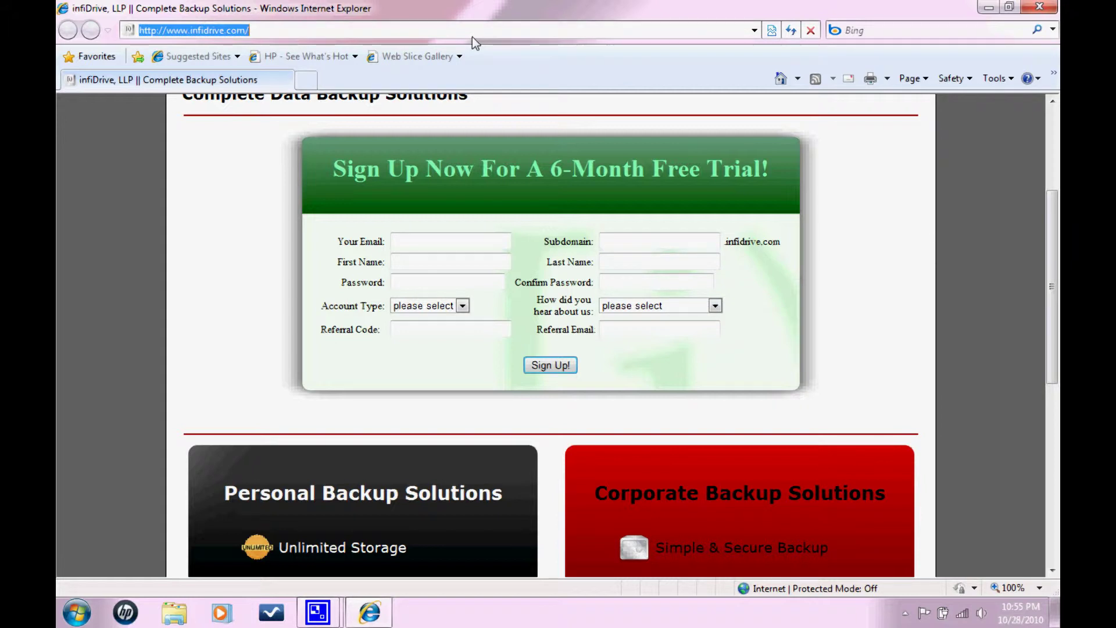
{"action": "type", "text": "tutorial."}
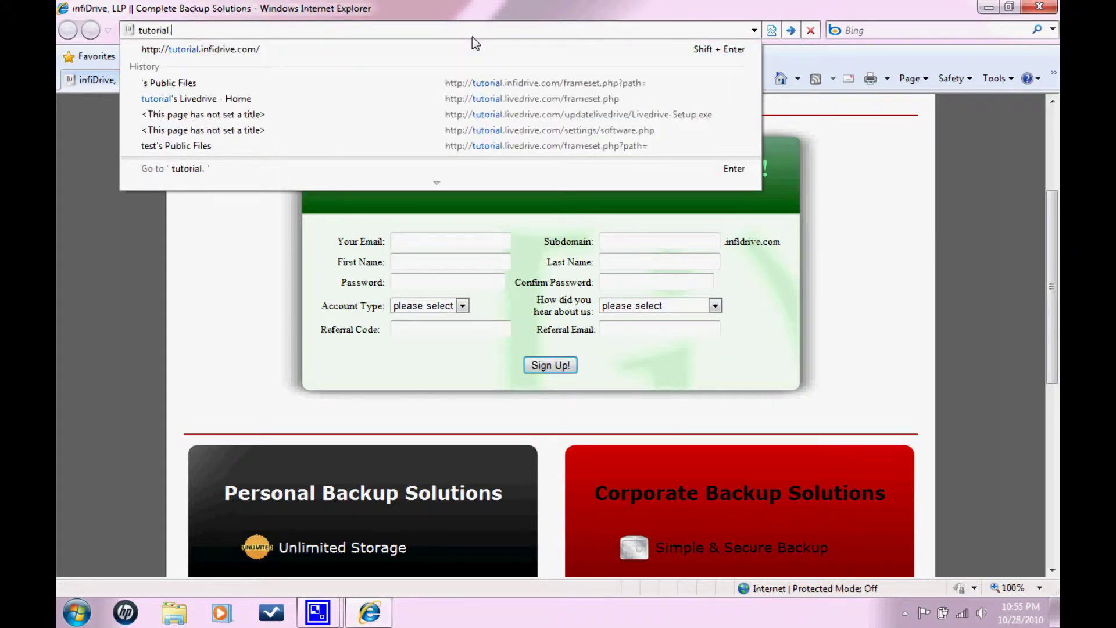
{"action": "key", "text": "Down"}
{"action": "key", "text": "Return"}
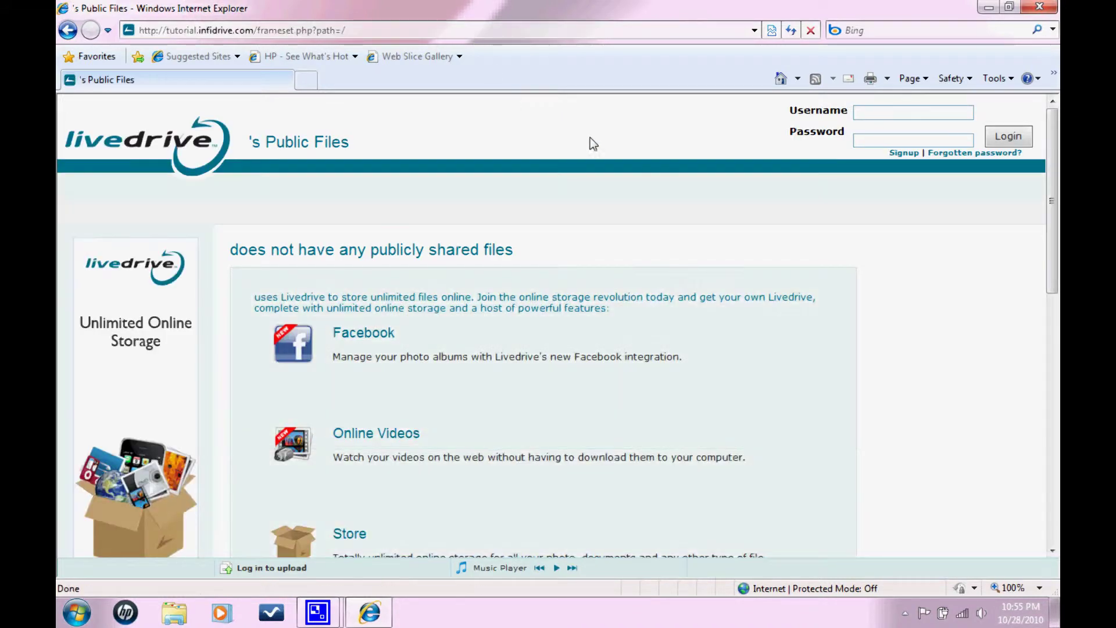
Attempt a login with the remembered username and a password, which gets rejected.
{"action": "left_click", "coordinate": [882, 115]}
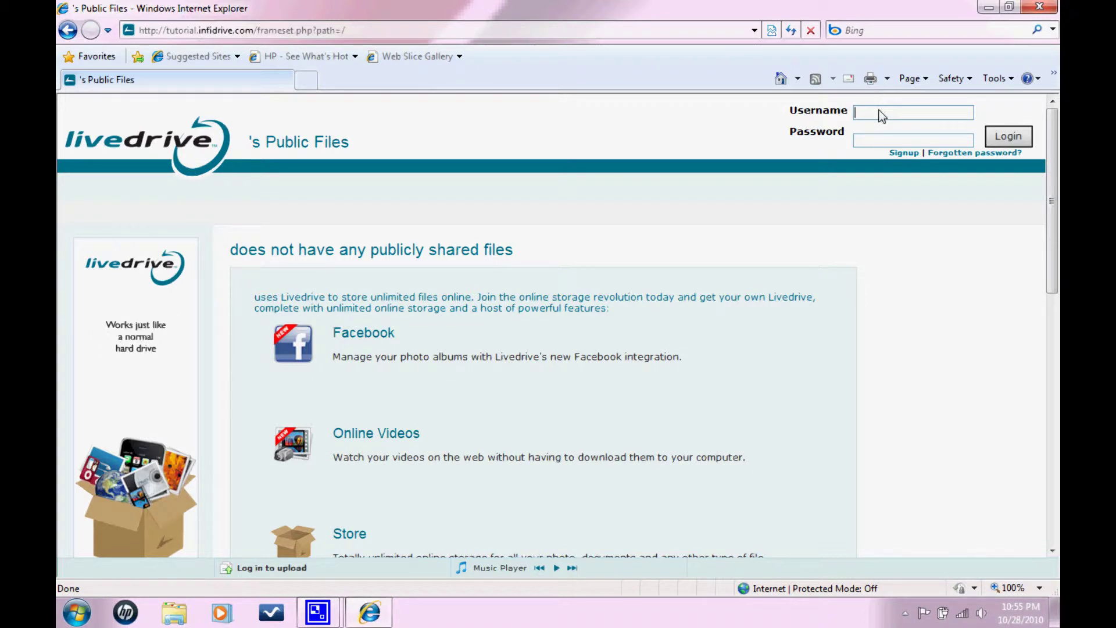
{"action": "type", "text": "t"}
{"action": "key", "text": "Down"}
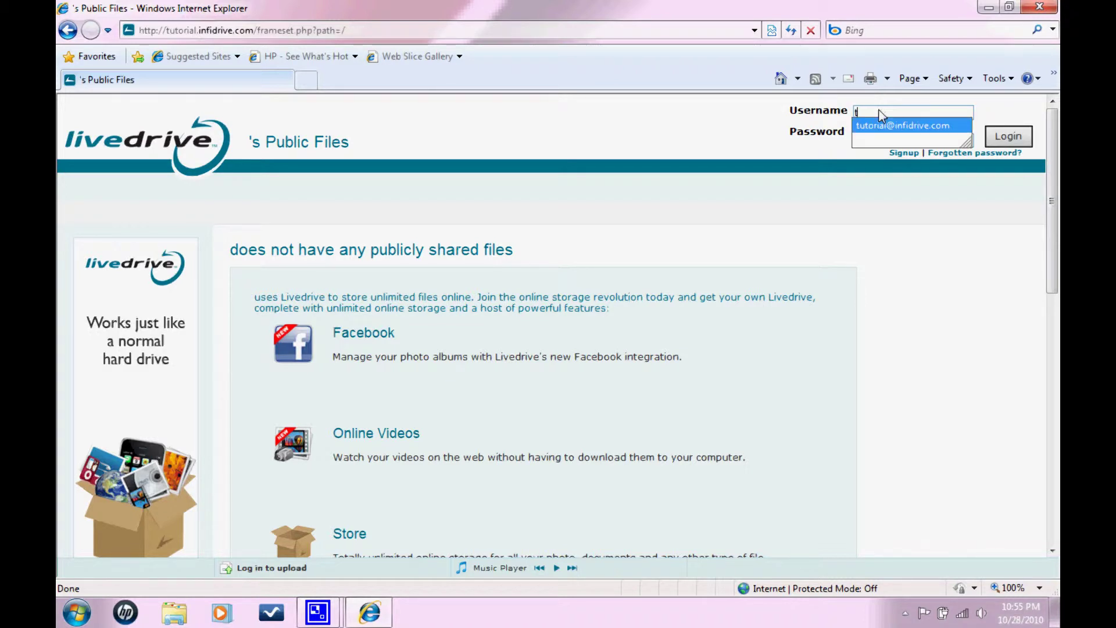
{"action": "key", "text": "Tab"}
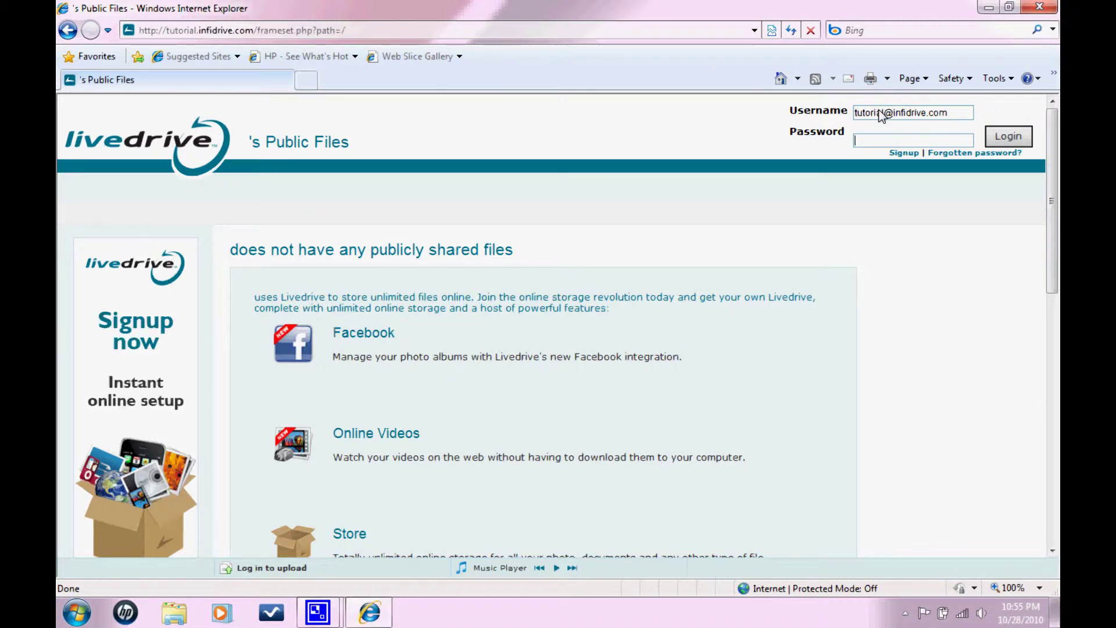
{"action": "type", "text": "••"}
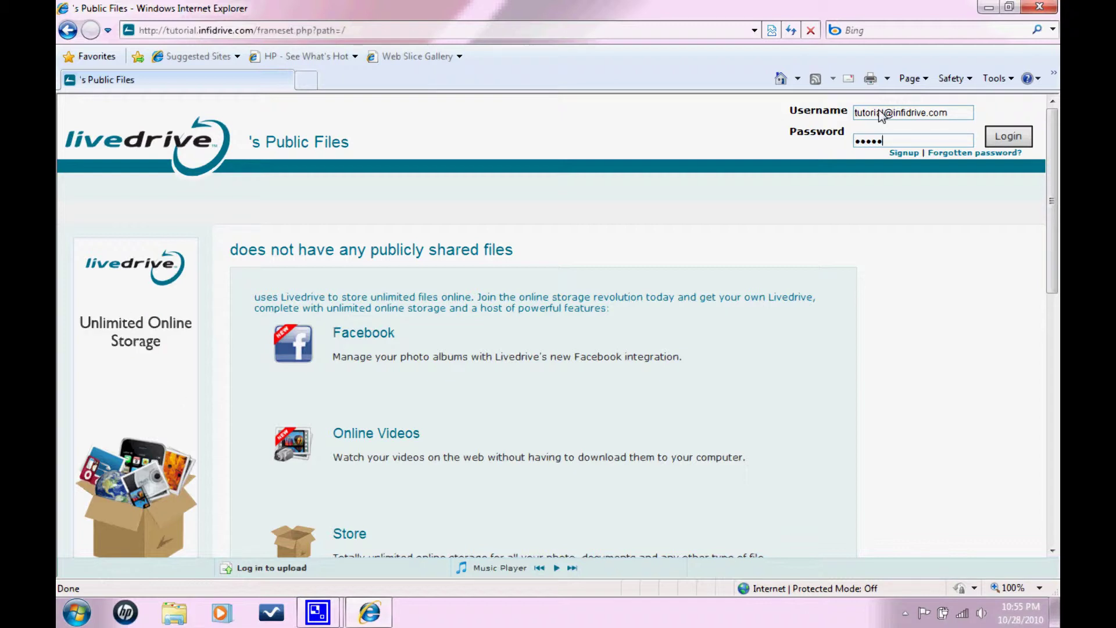
{"action": "type", "text": "•••••••"}
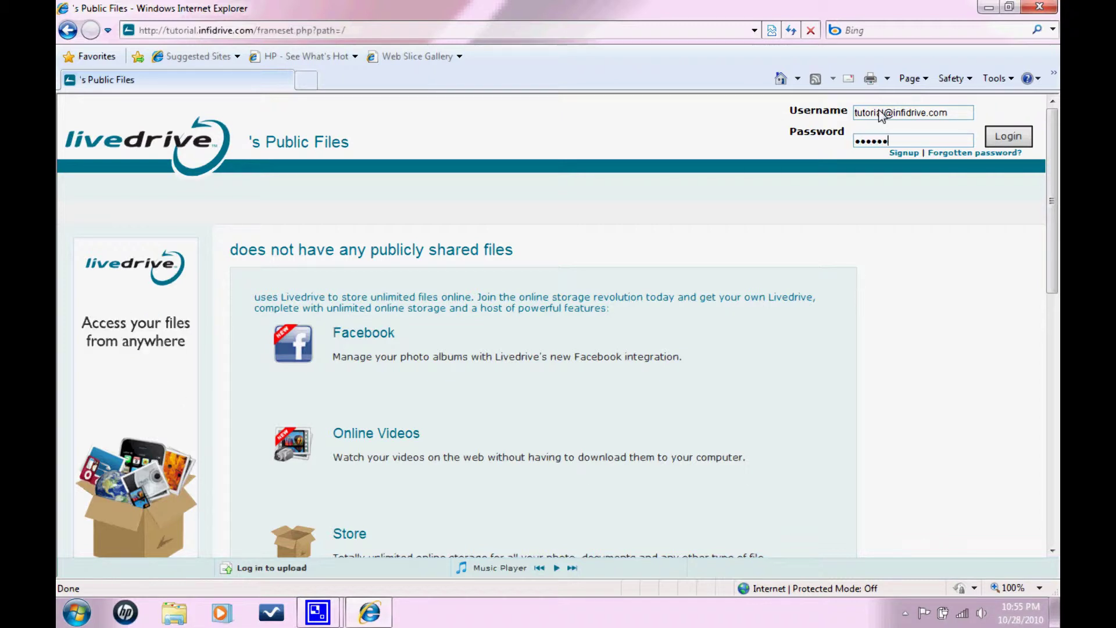
{"action": "left_click", "coordinate": [1006, 140]}
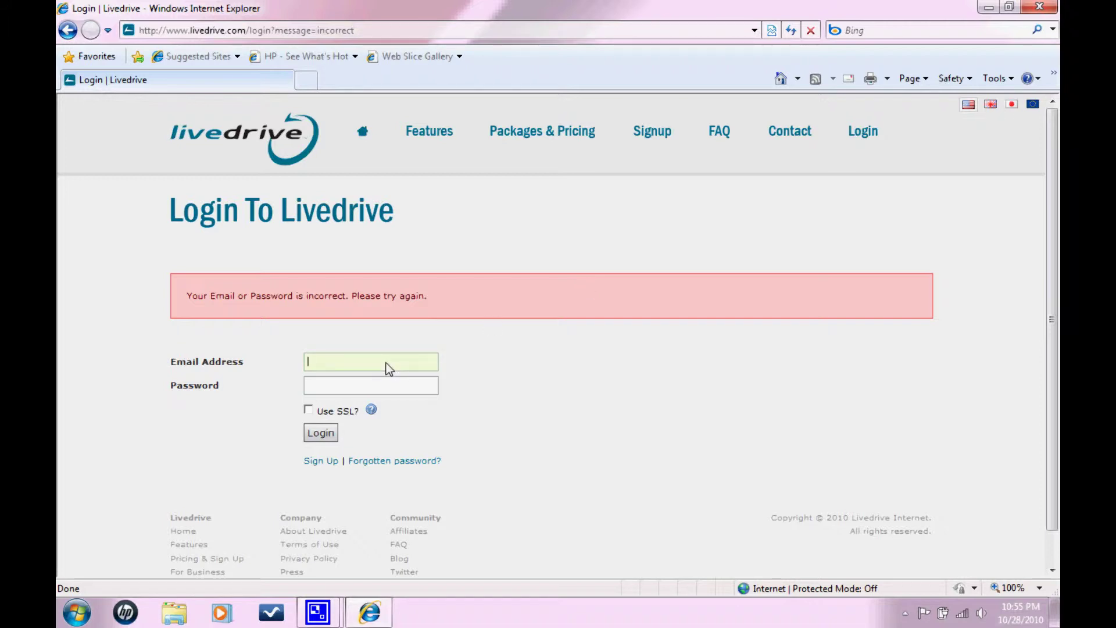
Re-enter the remembered e-mail and the password to log in and reach the Home page.
{"action": "type", "text": "t"}
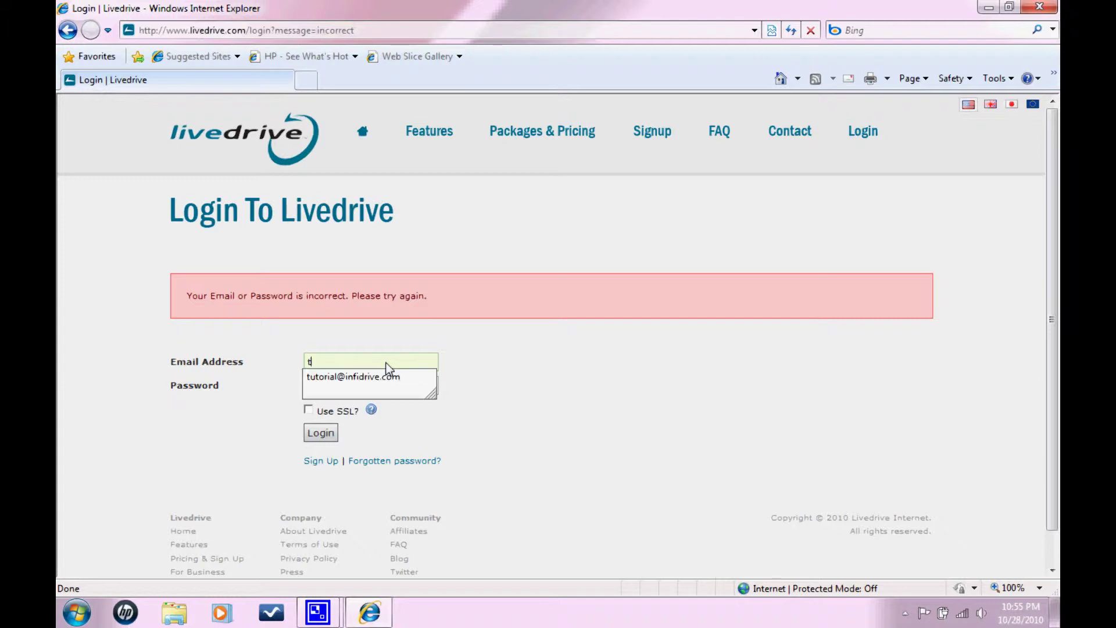
{"action": "key", "text": "Down"}
{"action": "key", "text": "Tab"}
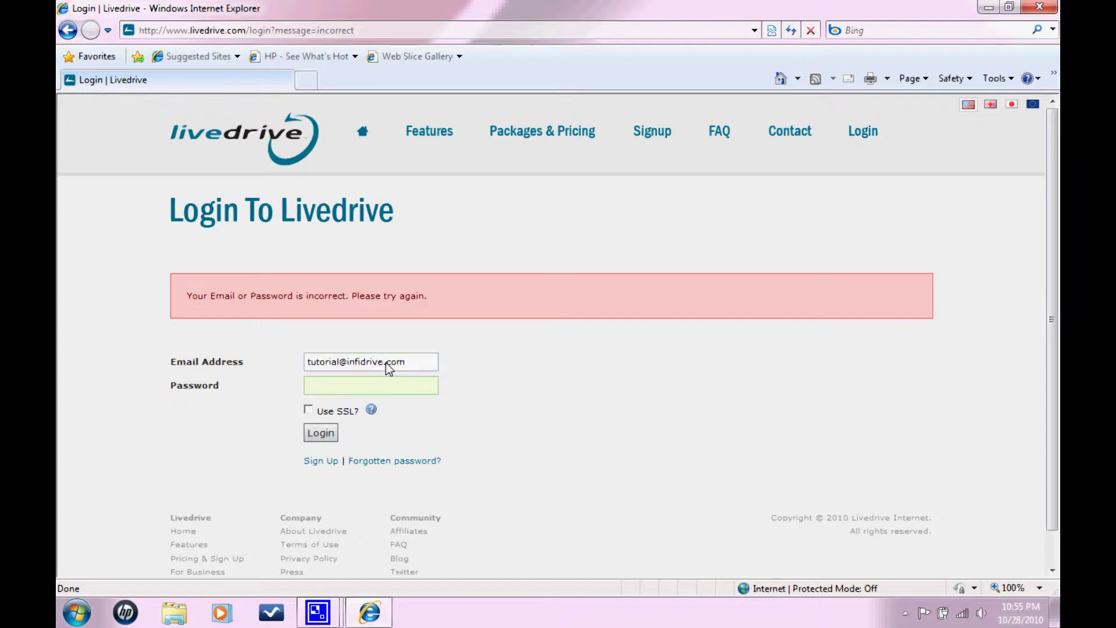
{"action": "type", "text": "•••••••••"}
{"action": "left_click", "coordinate": [329, 433]}
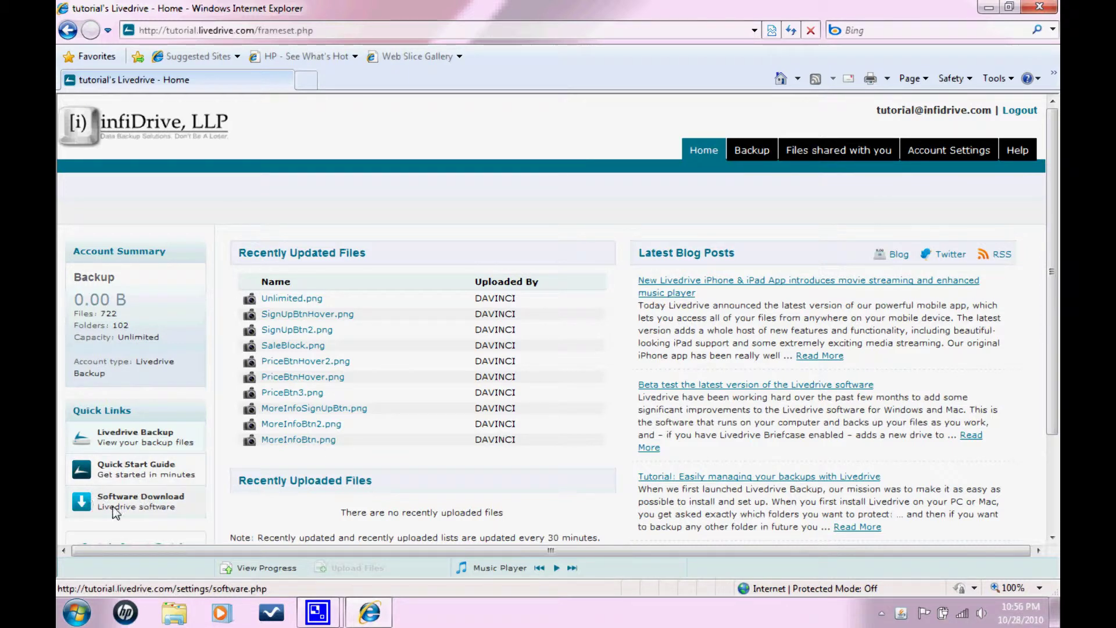
Go to the Software Download page from Quick Links.
{"action": "left_click", "coordinate": [143, 498]}
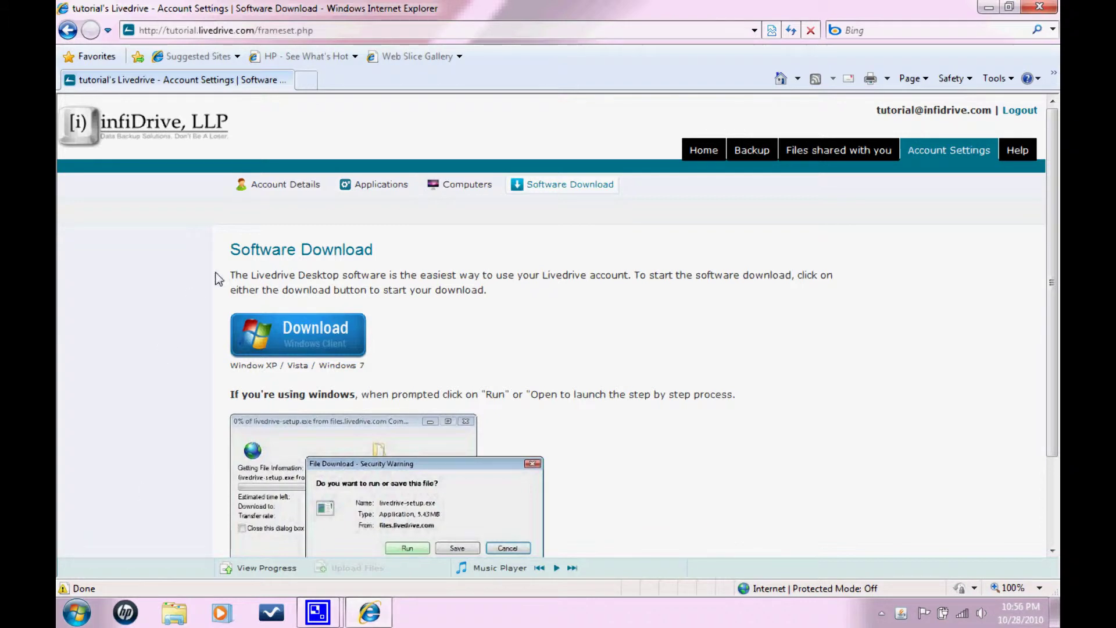
Download and run Livedrive-Setup.exe, then close Internet Explorer once it installs.
{"action": "left_click", "coordinate": [282, 339]}
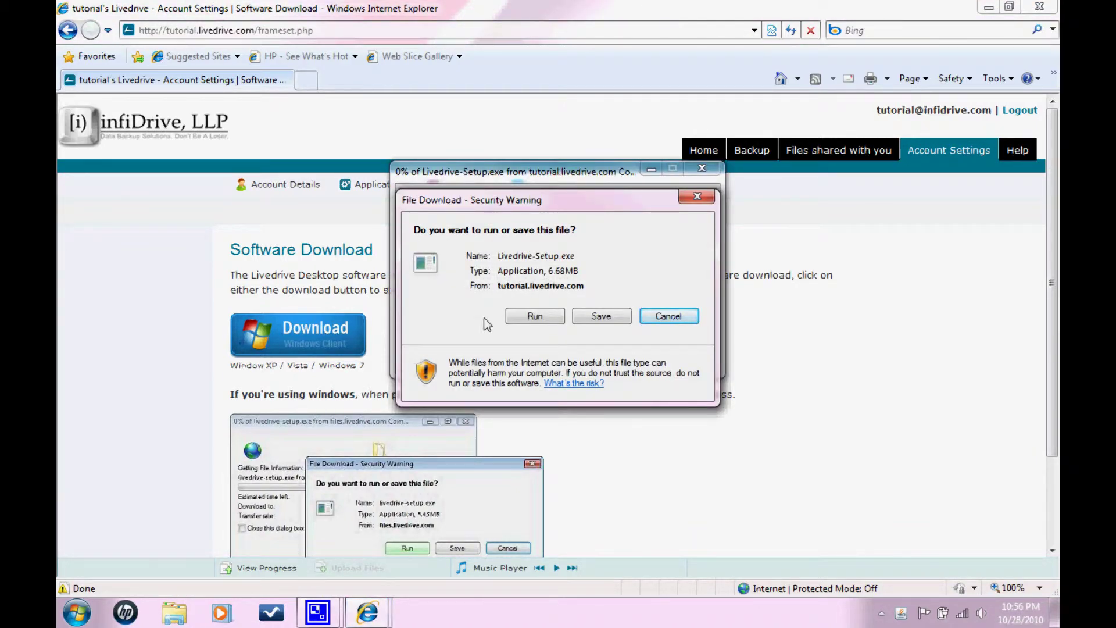
{"action": "left_click", "coordinate": [521, 317]}
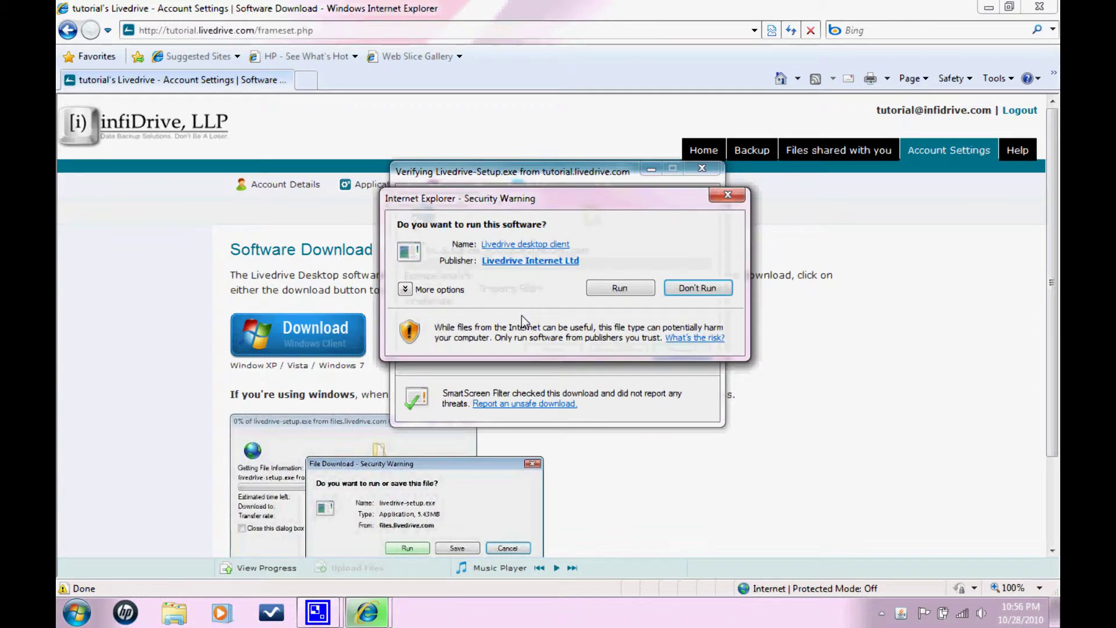
{"action": "left_click", "coordinate": [603, 286]}
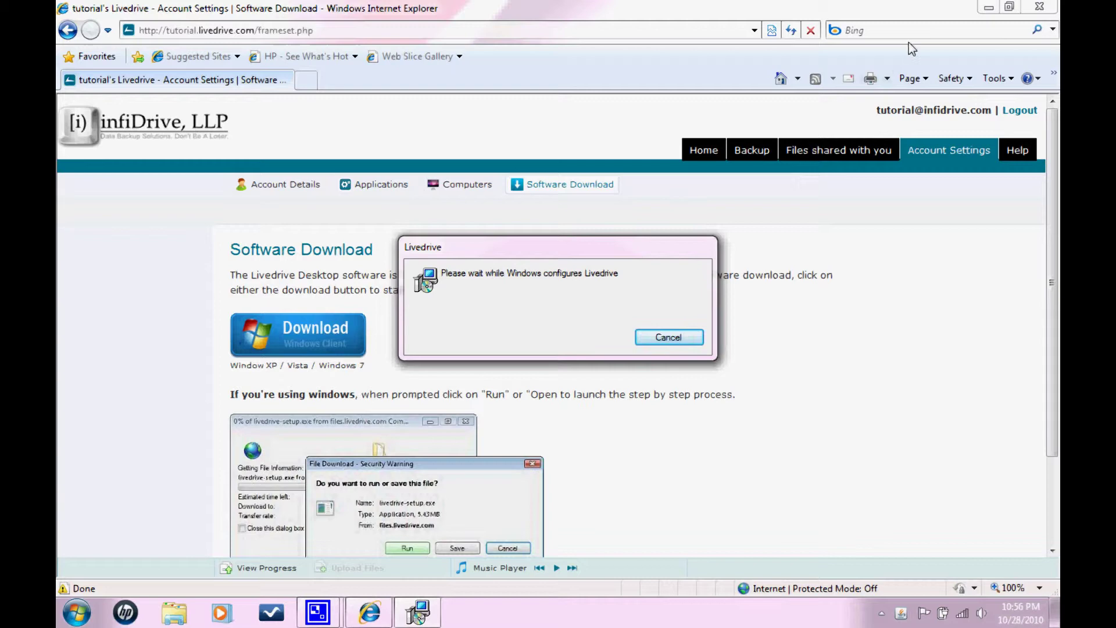
{"action": "left_click", "coordinate": [1035, 7]}
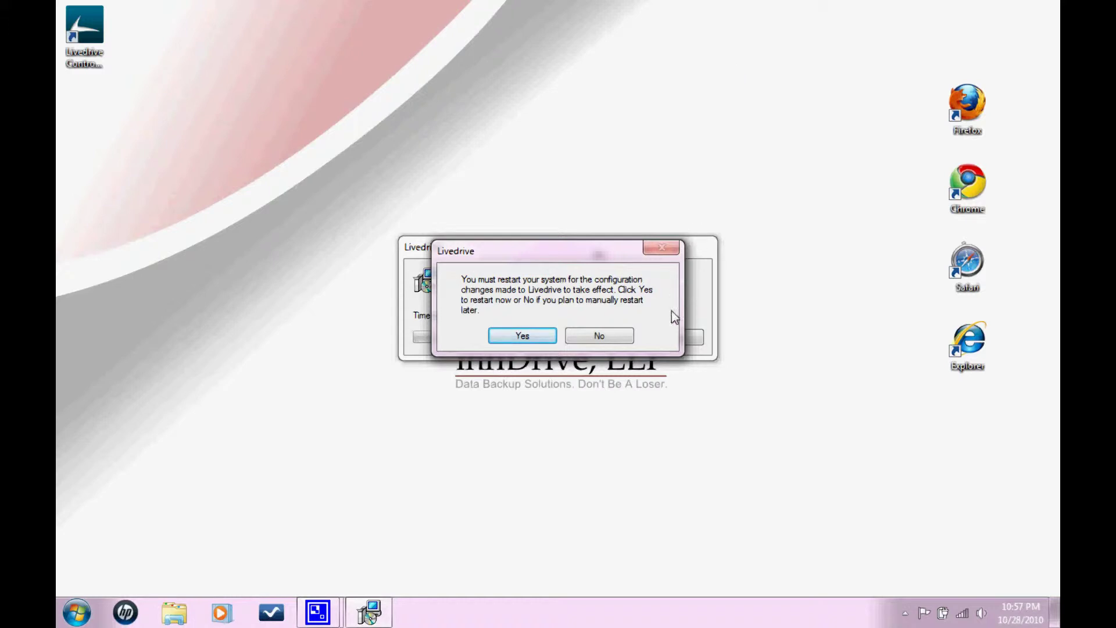
Decline the Windows restart and launch the Livedrive Control Panel desktop shortcut.
{"action": "left_click", "coordinate": [619, 336]}
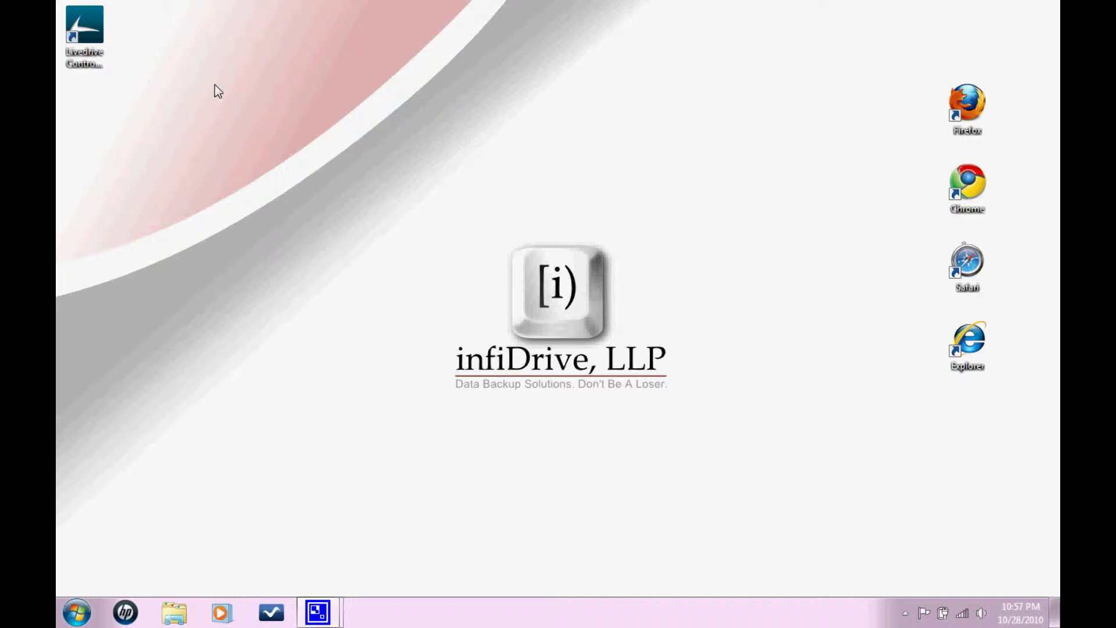
{"action": "left_click", "coordinate": [89, 27]}
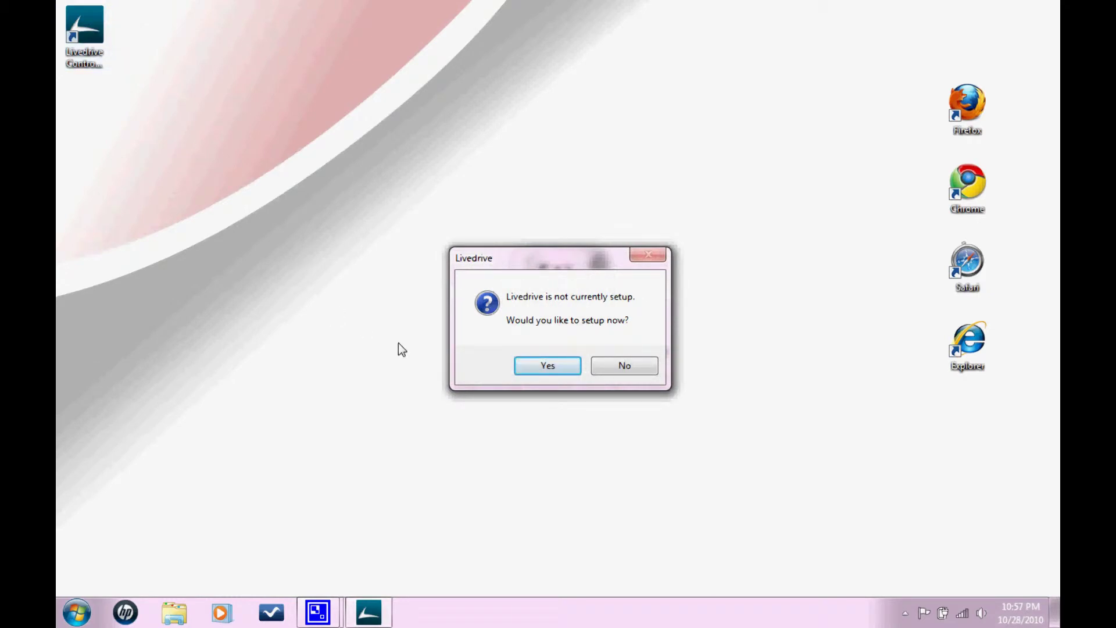
Start setup, sign in with the account e-mail and password, and keep computer name DAVINCI.
{"action": "left_click", "coordinate": [528, 367]}
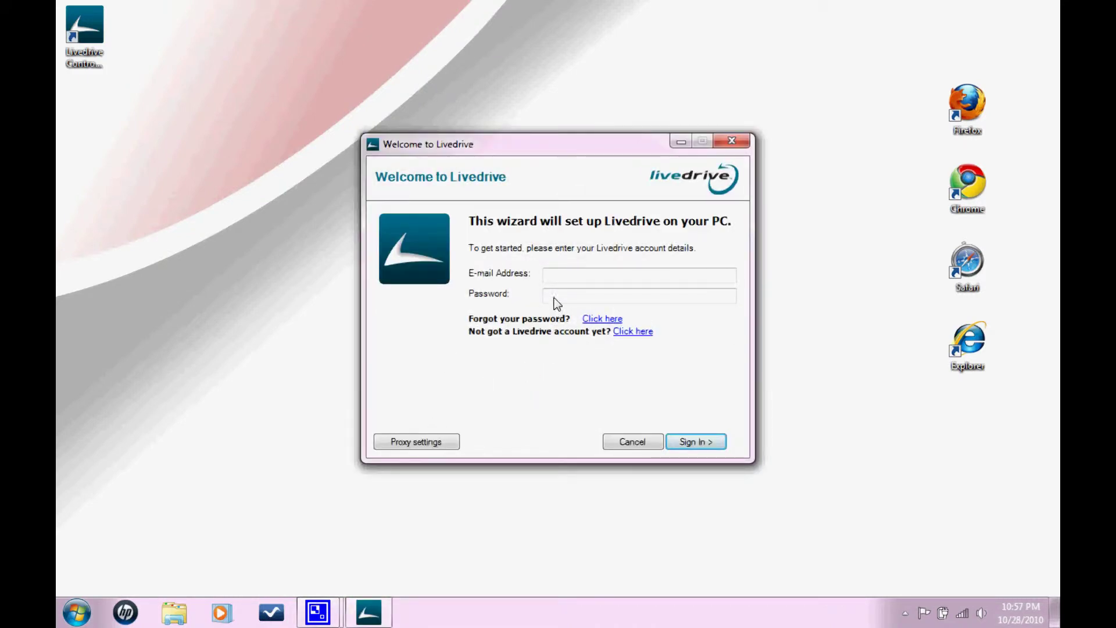
{"action": "left_click", "coordinate": [562, 282]}
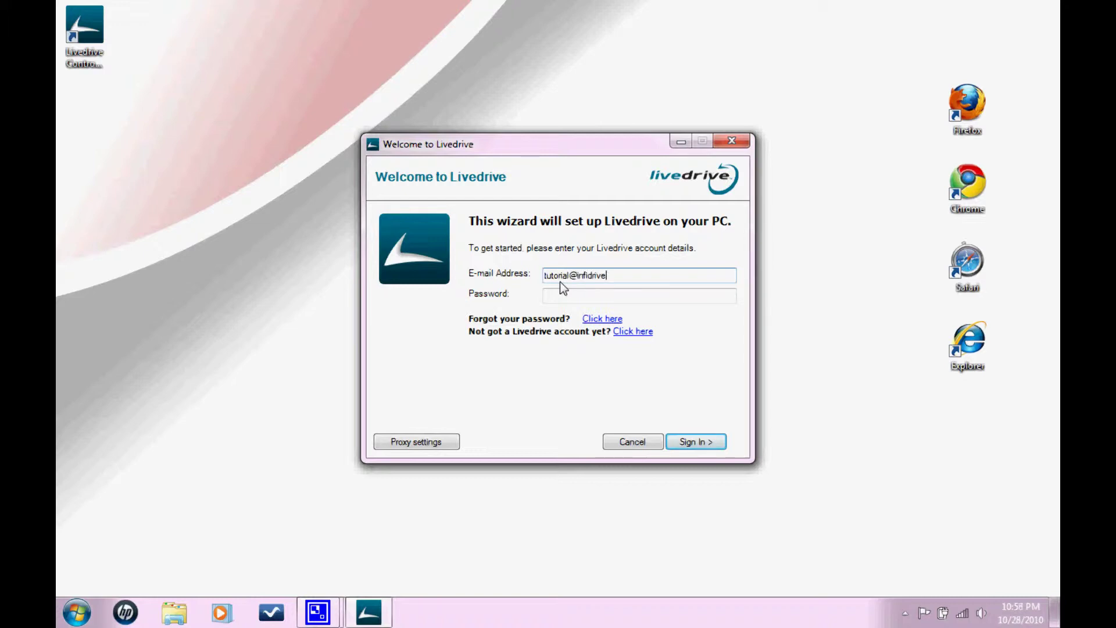
{"action": "key", "text": "Tab"}
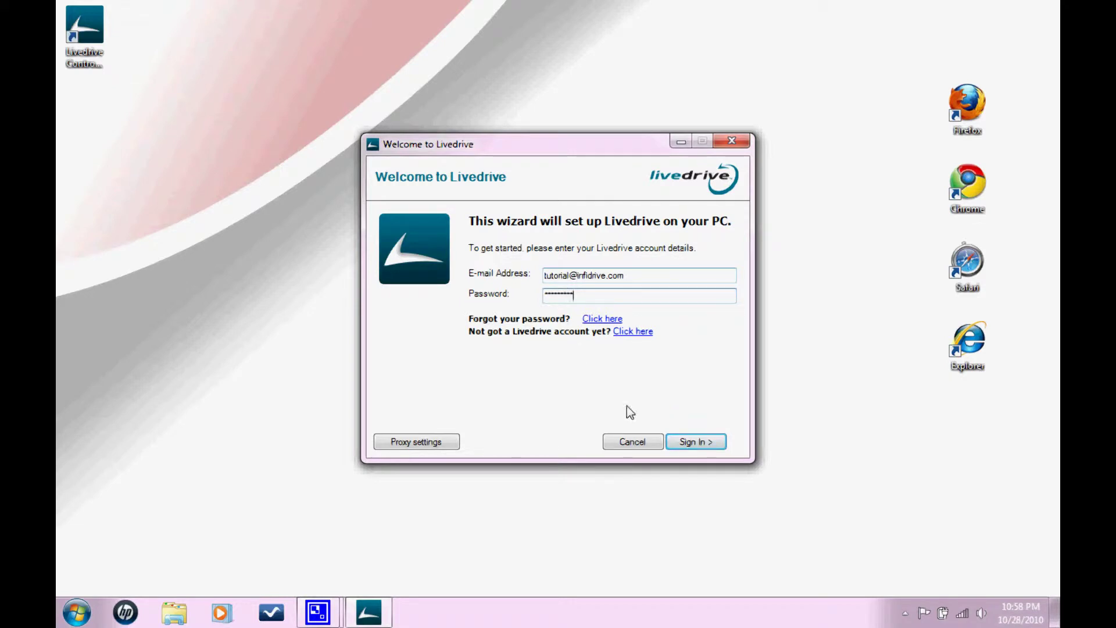
{"action": "left_click", "coordinate": [682, 441]}
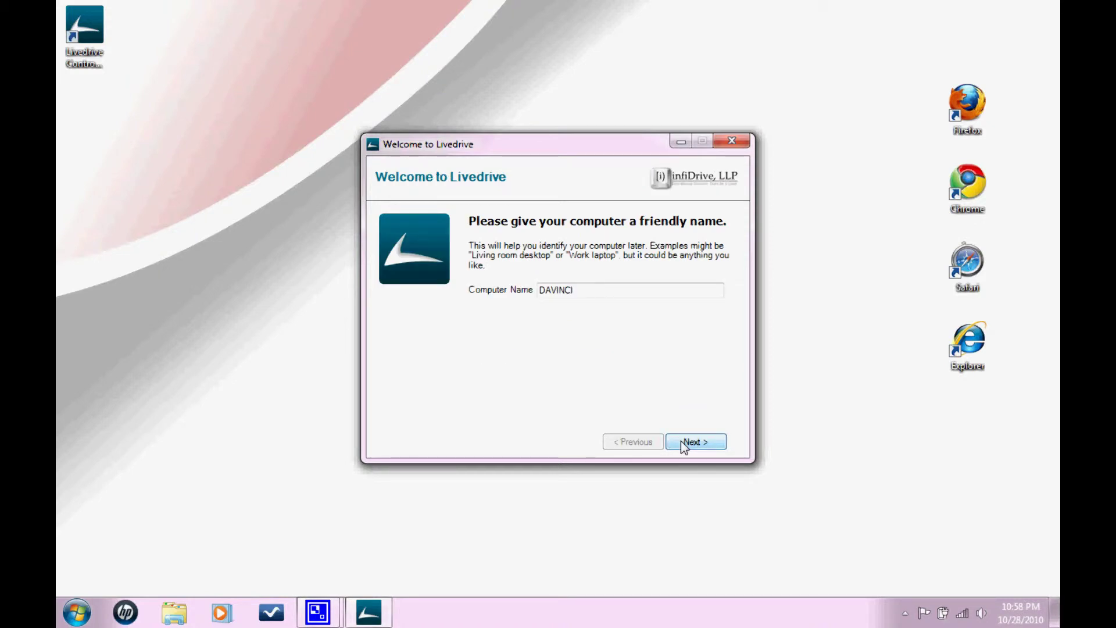
{"action": "left_click", "coordinate": [681, 441]}
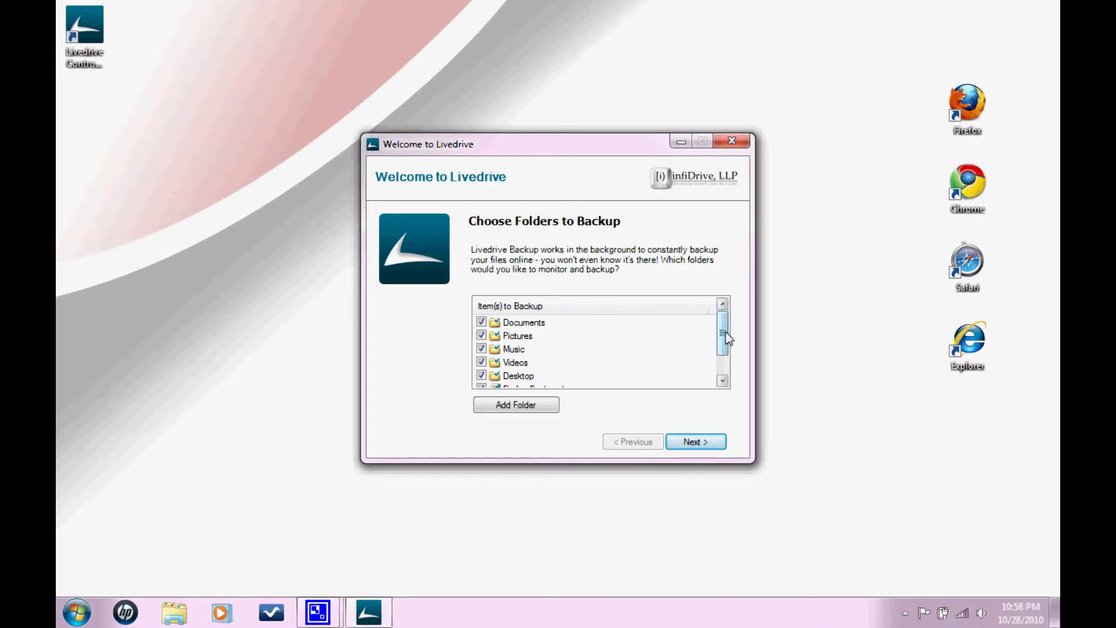
Untick Pictures, Music, Videos, Desktop, Firefox Bookmarks and Favourites, leaving only Documents ticked.
{"action": "left_click_drag", "start_coordinate": [726, 336], "coordinate": [726, 300]}
{"action": "left_click", "coordinate": [481, 322]}
{"action": "left_click", "coordinate": [481, 336]}
{"action": "left_click", "coordinate": [481, 349]}
{"action": "left_click", "coordinate": [481, 363]}
{"action": "left_click", "coordinate": [482, 349]}
{"action": "left_click", "coordinate": [481, 375]}
{"action": "scroll", "coordinate": [722, 344], "scroll_direction": "down", "scroll_amount": 1}
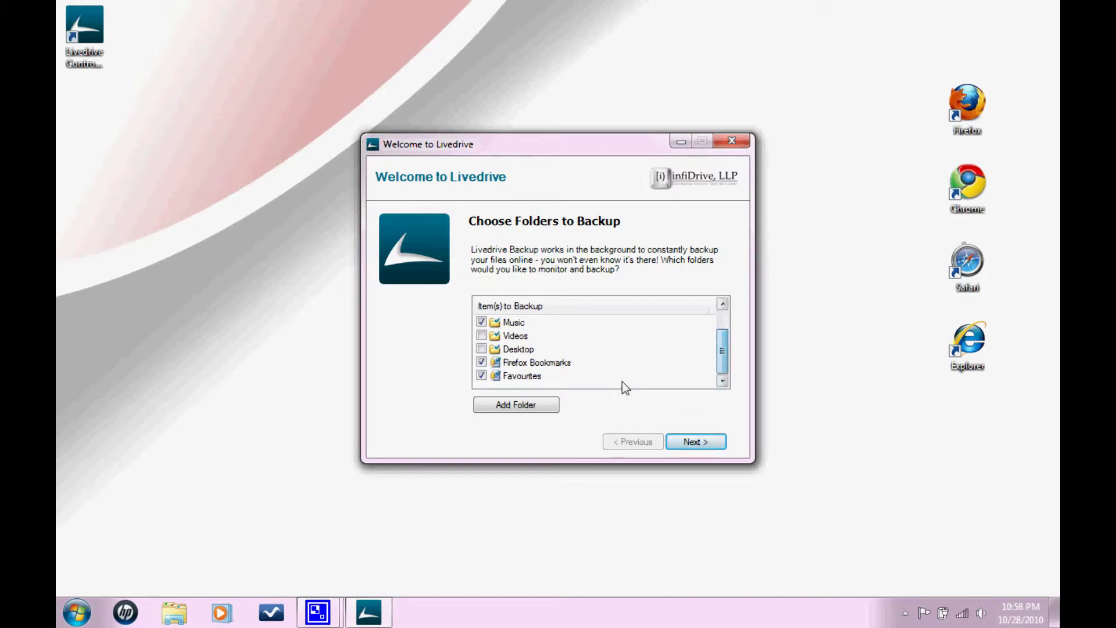
{"action": "left_click", "coordinate": [481, 363]}
{"action": "left_click", "coordinate": [482, 376]}
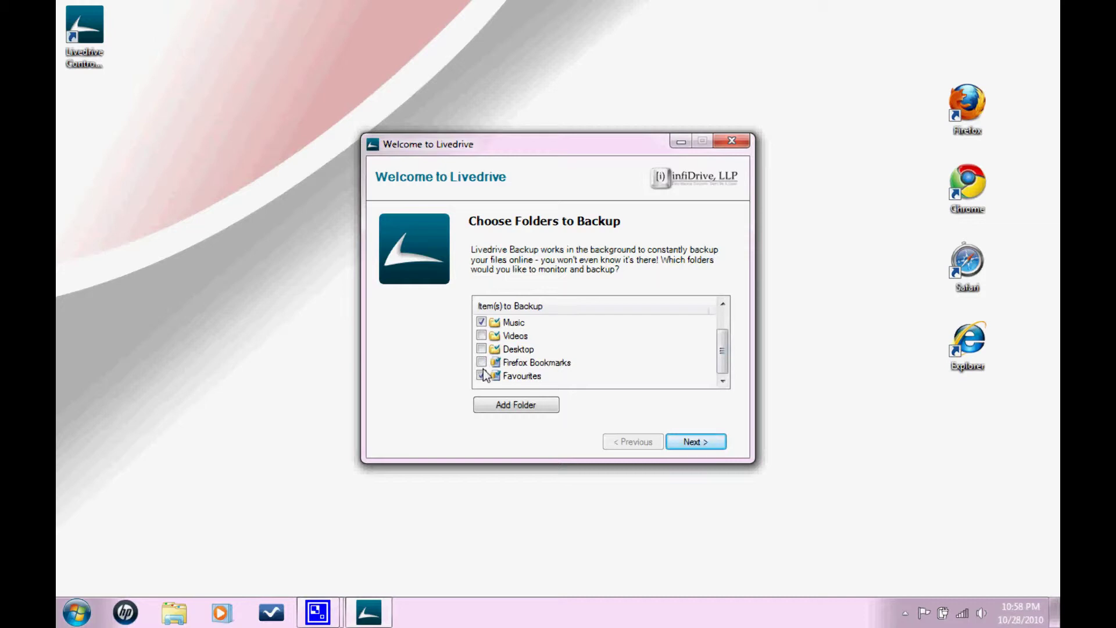
{"action": "left_click", "coordinate": [481, 321]}
{"action": "left_click_drag", "start_coordinate": [724, 349], "coordinate": [724, 334]}
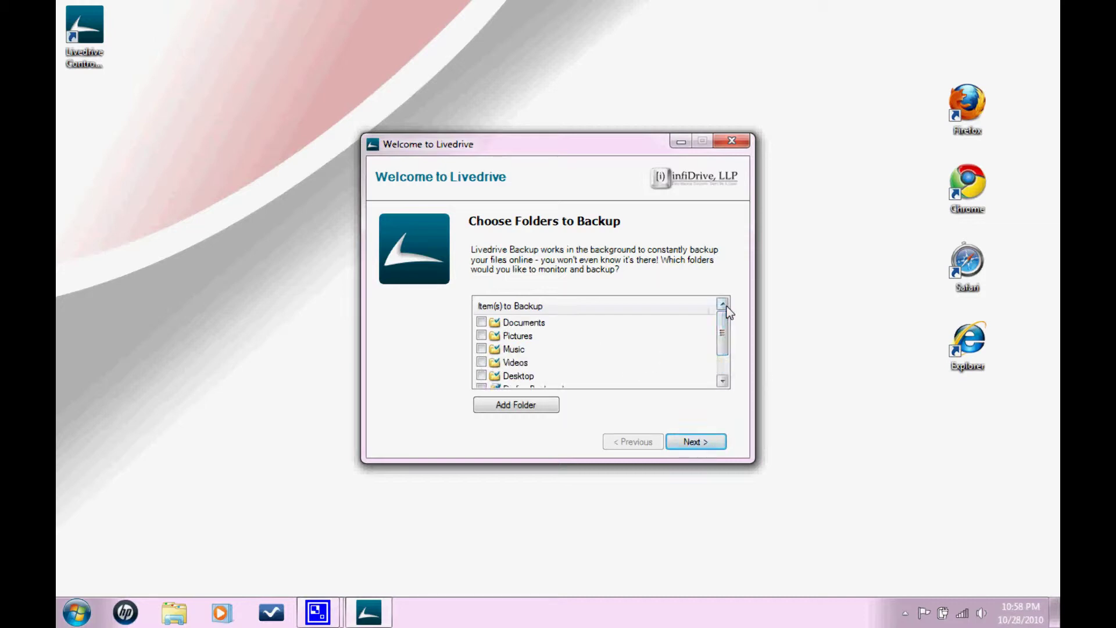
{"action": "left_click", "coordinate": [481, 322]}
Browse Local Disk (C:) in the folder browser, then cancel without adding a folder.
{"action": "left_click", "coordinate": [549, 408]}
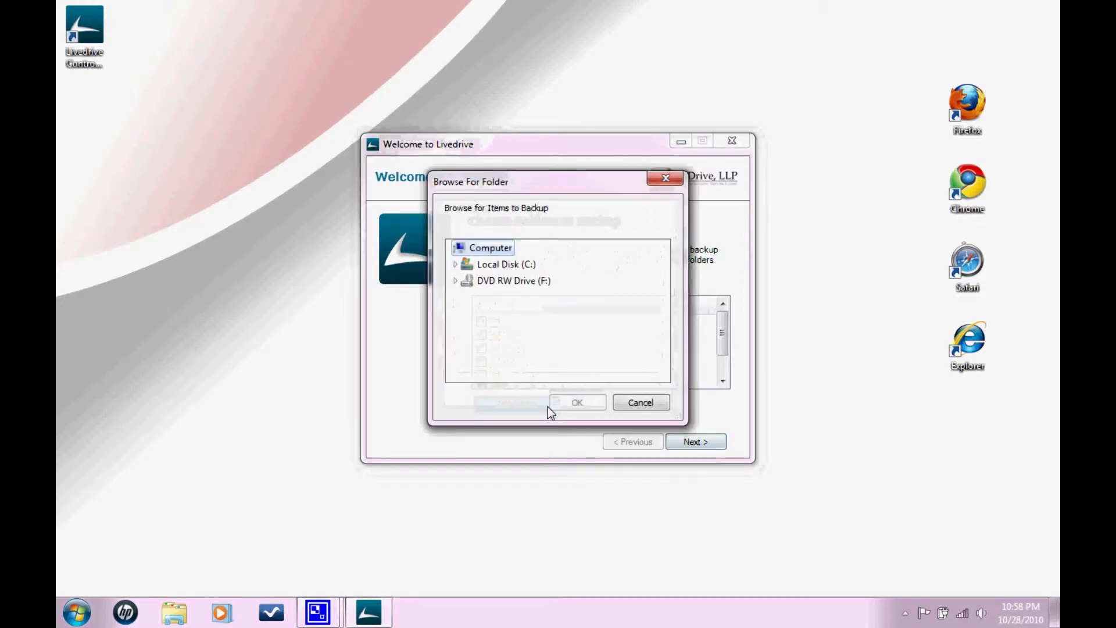
{"action": "left_click", "coordinate": [456, 263]}
{"action": "left_click_drag", "start_coordinate": [663, 305], "coordinate": [671, 286]}
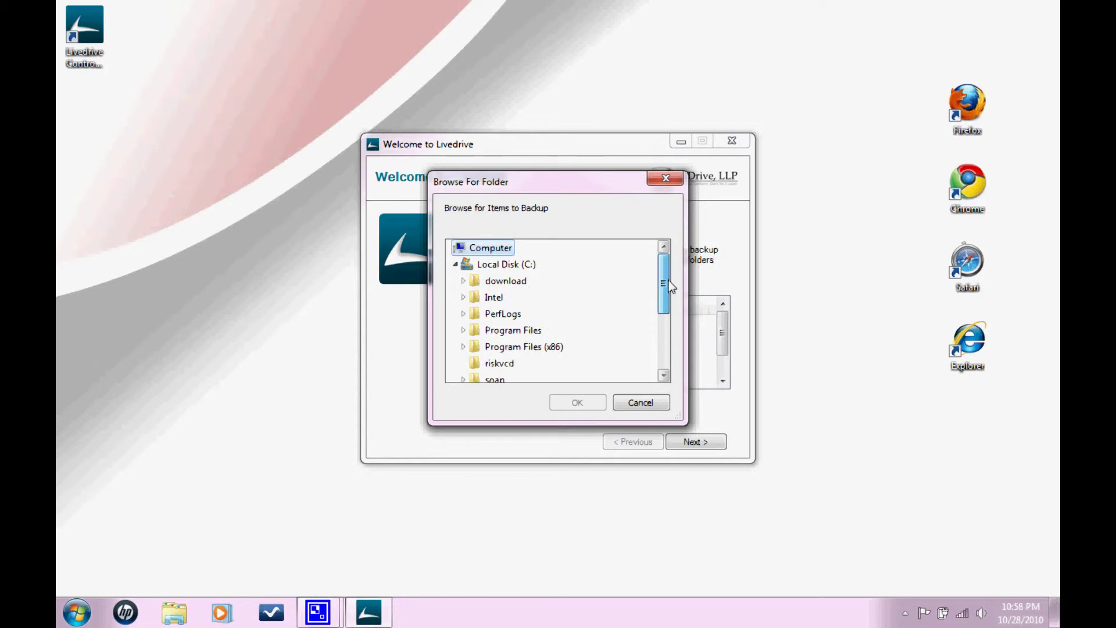
{"action": "left_click", "coordinate": [668, 186]}
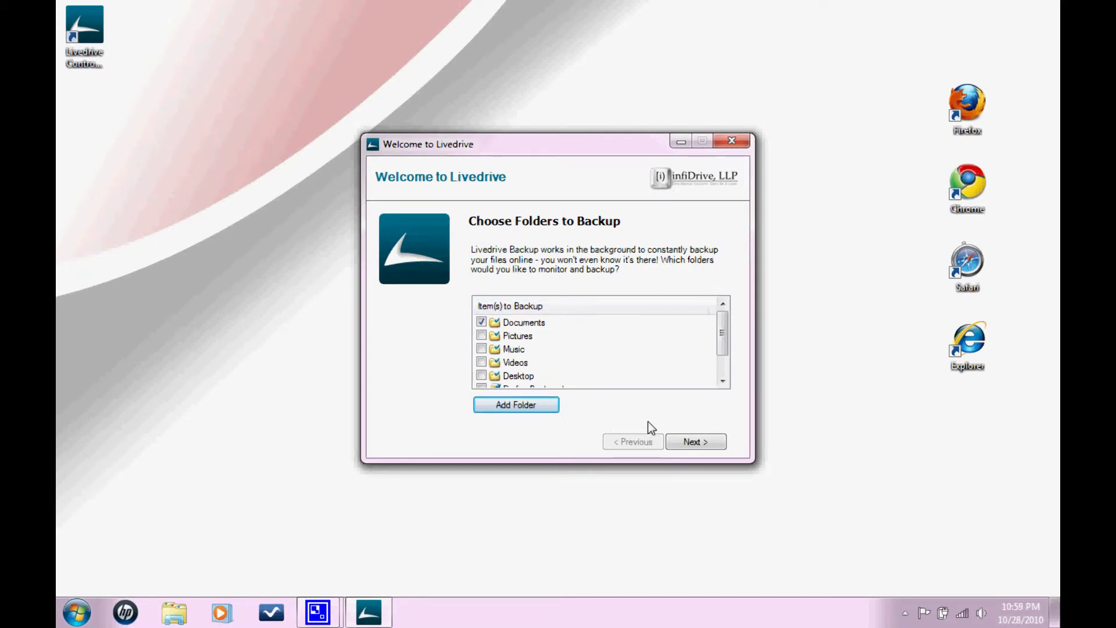
Continue past folder selection and the tips page, let Livedrive configure, and finish the wizard.
{"action": "left_click", "coordinate": [688, 443]}
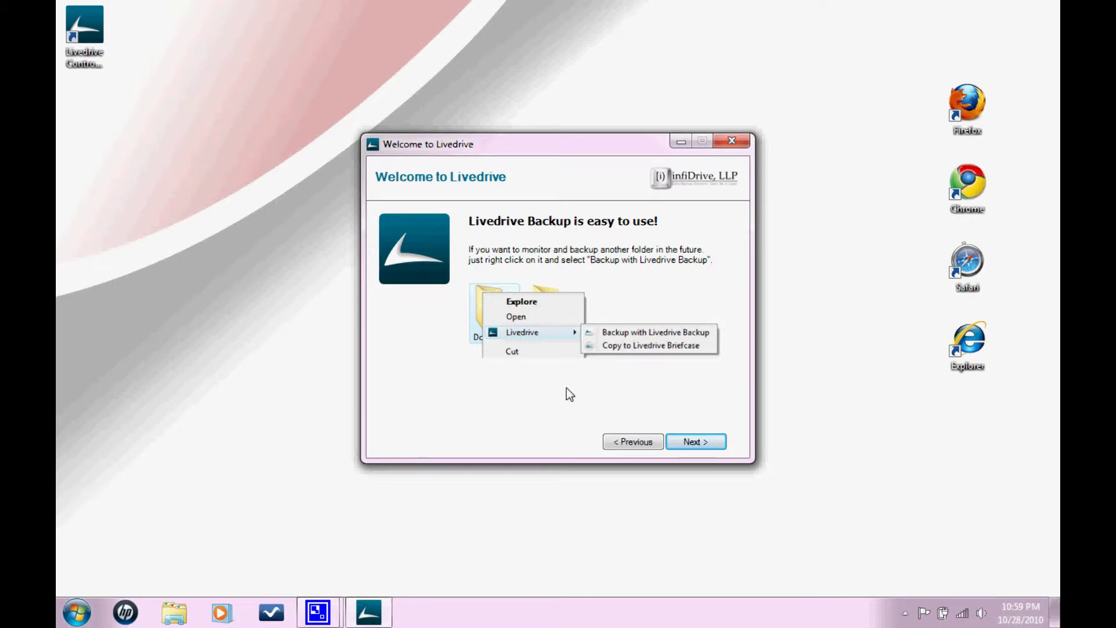
{"action": "left_click", "coordinate": [690, 444]}
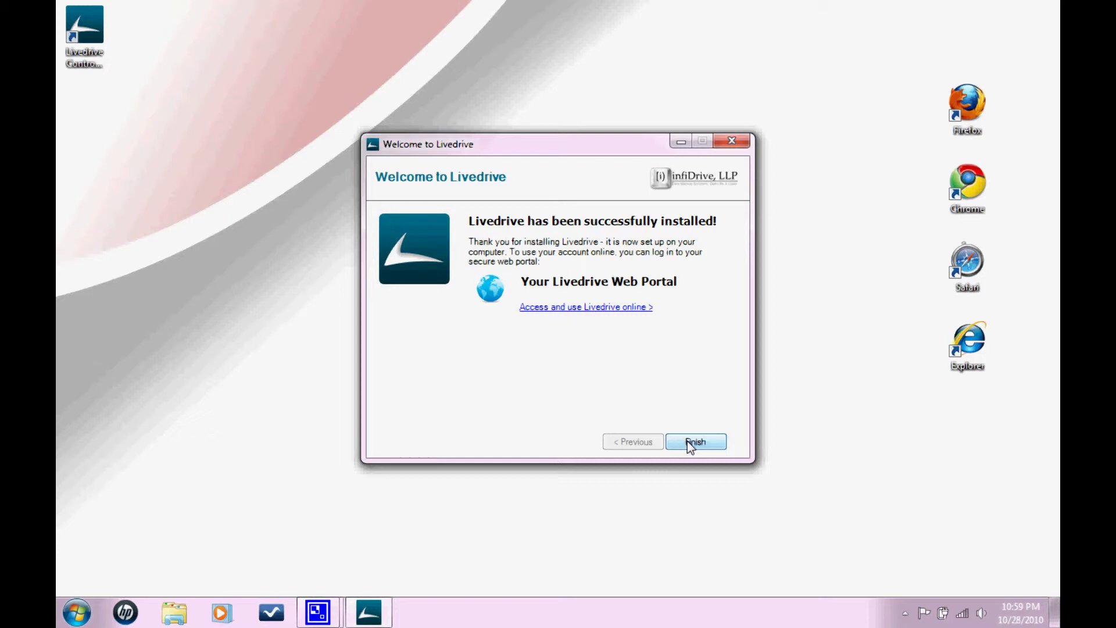
{"action": "left_click", "coordinate": [687, 440]}
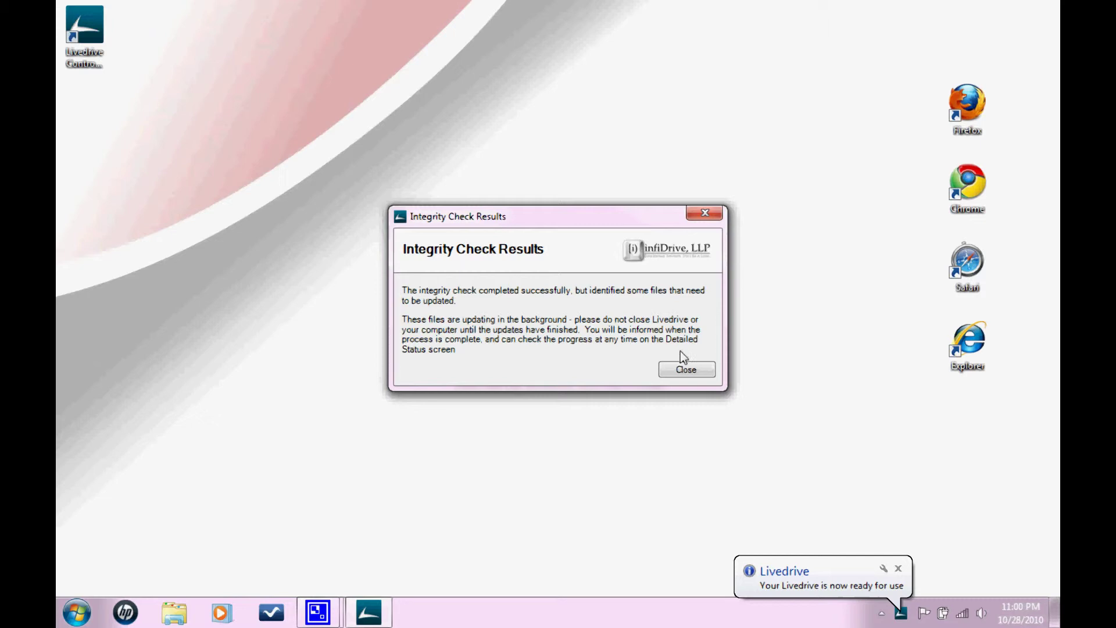
Dismiss the integrity check results and open Livedrive's backup panel from the hidden tray icons.
{"action": "left_click", "coordinate": [684, 370]}
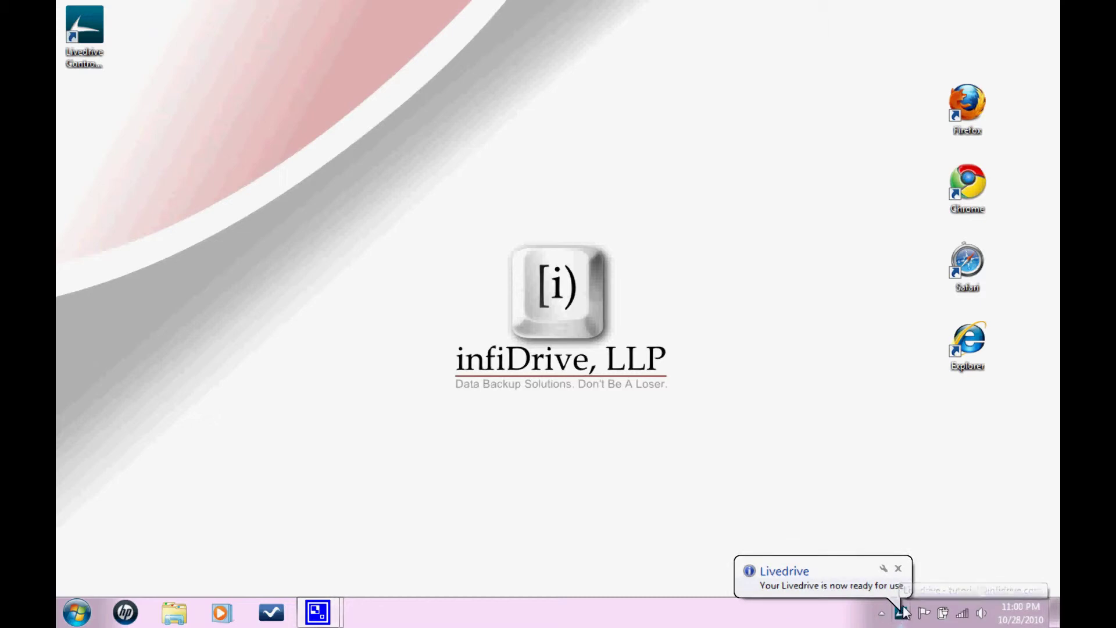
{"action": "left_click", "coordinate": [901, 614]}
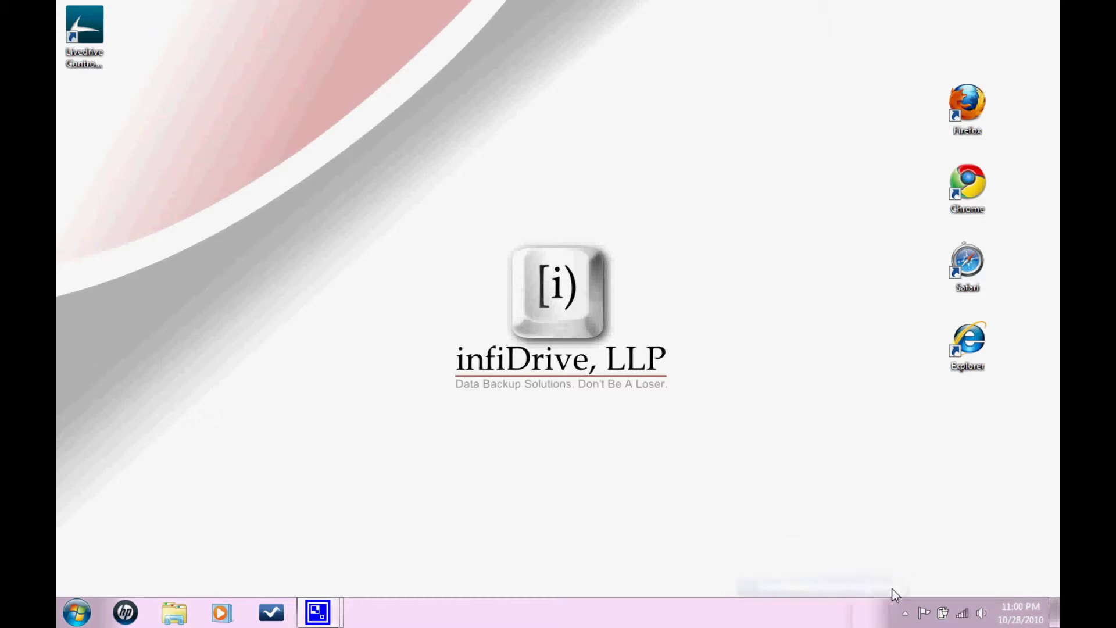
{"action": "left_click", "coordinate": [906, 614]}
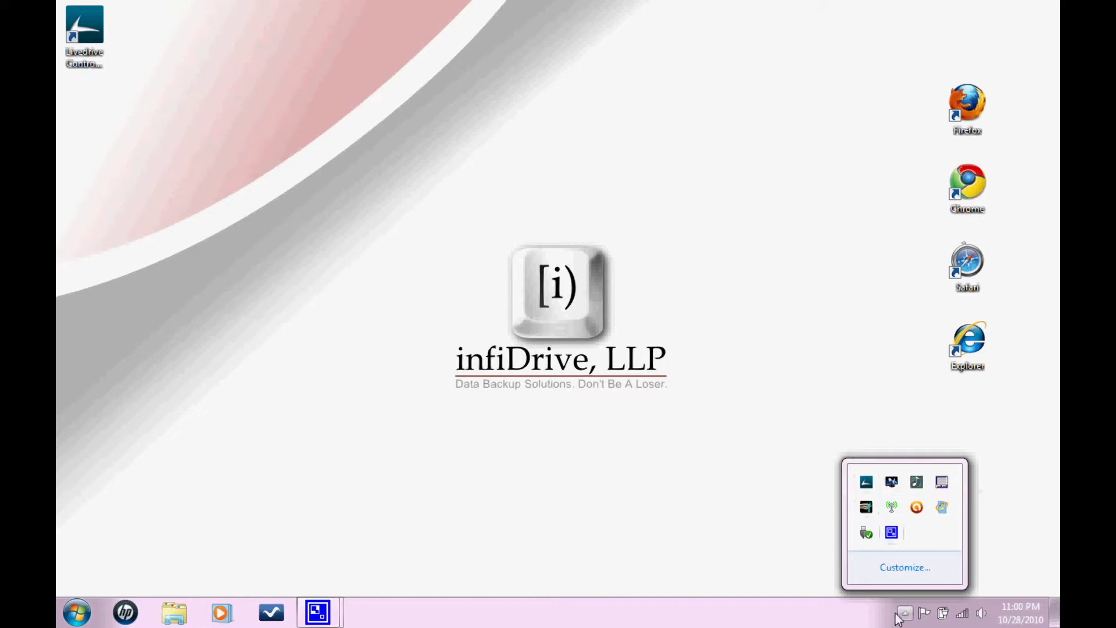
{"action": "left_click", "coordinate": [866, 482]}
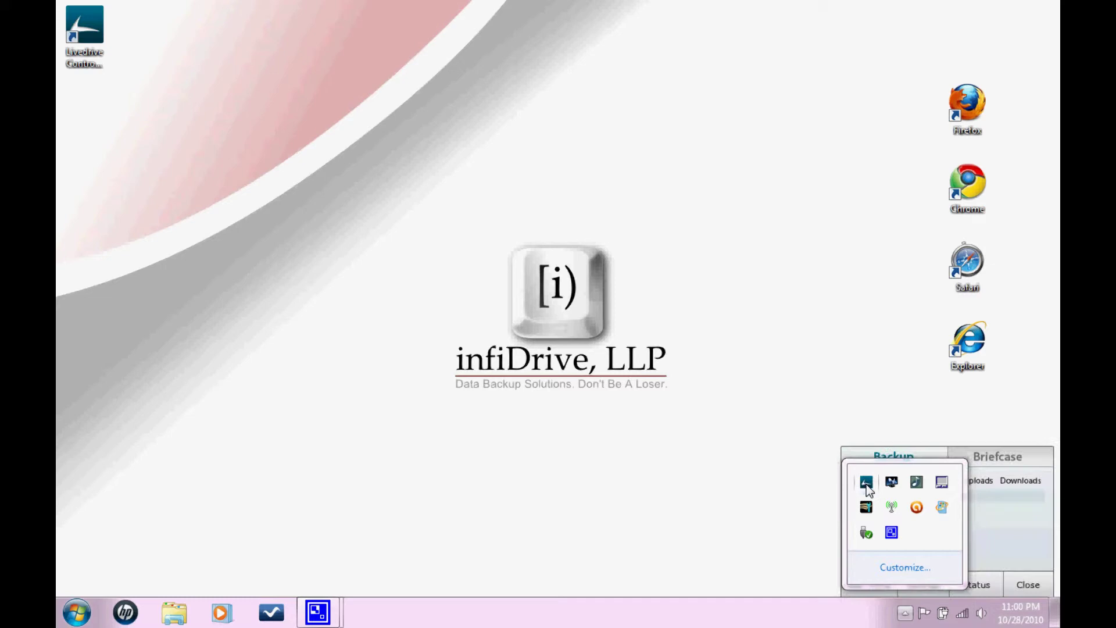
{"action": "left_click", "coordinate": [906, 614]}
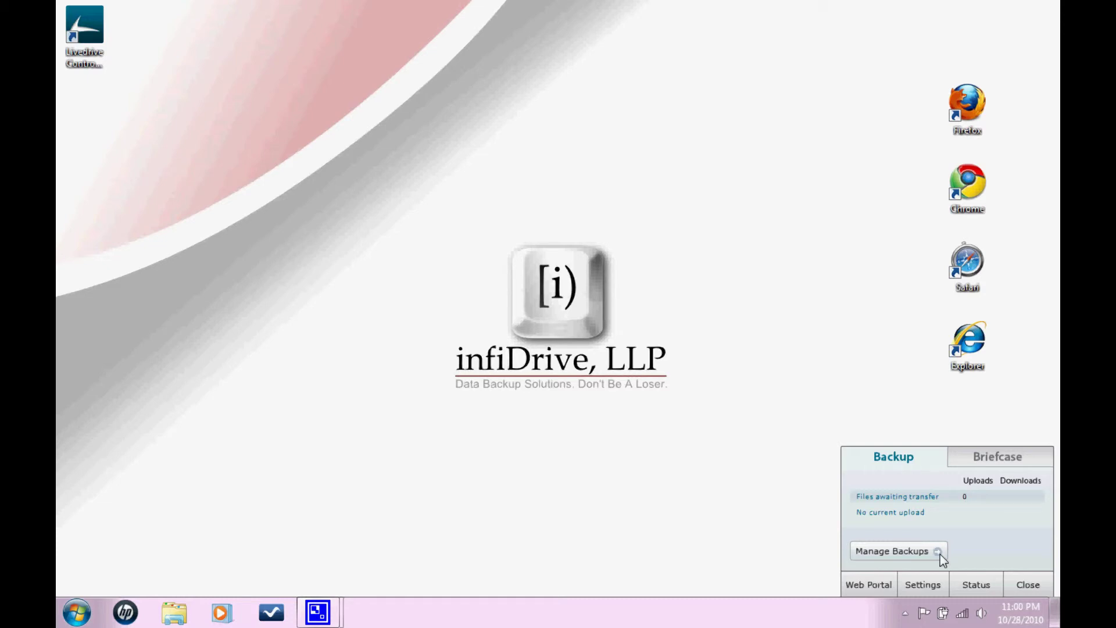
In Manage Backups, expand Local Disk (C:), leave $Recycle.Bin unticked, include the boot folder, then collapse the drive.
{"action": "left_click", "coordinate": [941, 553]}
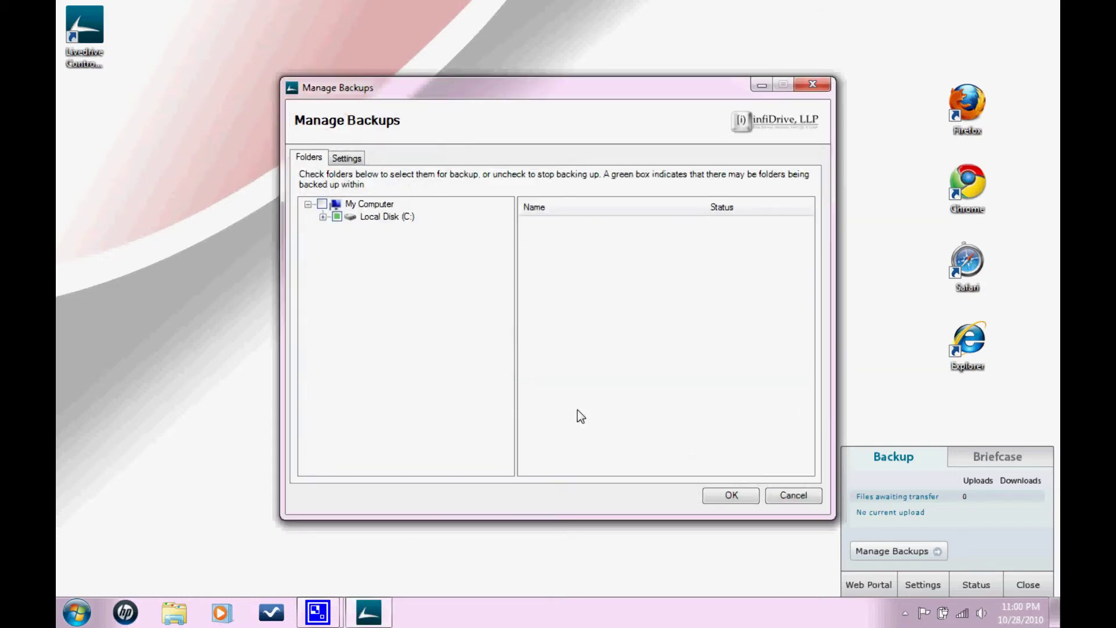
{"action": "left_click", "coordinate": [323, 216]}
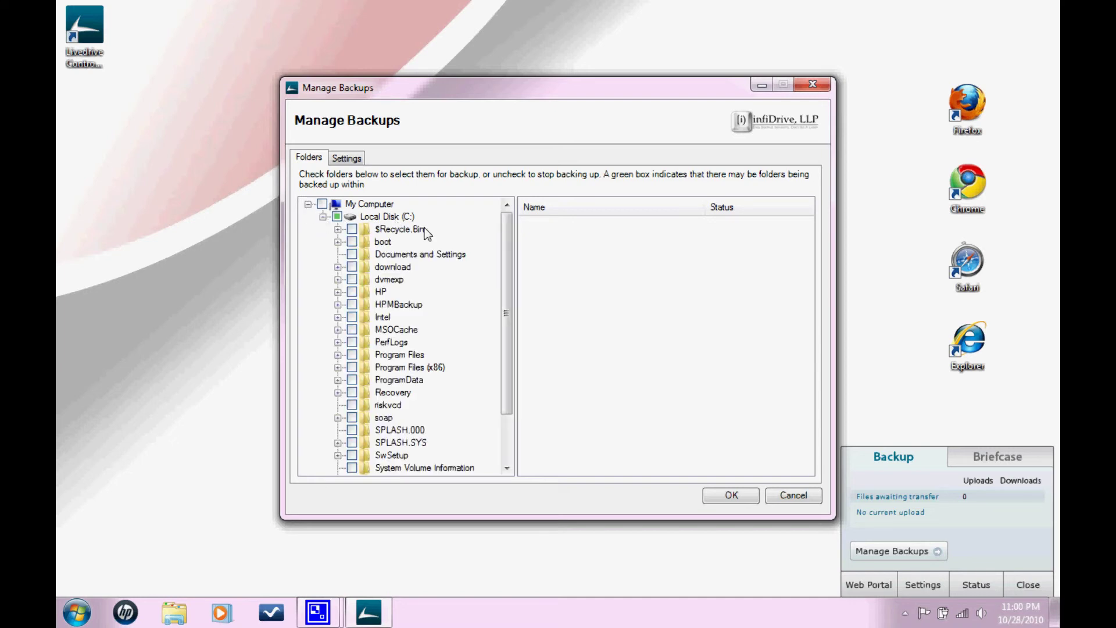
{"action": "left_click", "coordinate": [352, 229]}
{"action": "left_click", "coordinate": [353, 230]}
{"action": "left_click", "coordinate": [353, 242]}
{"action": "left_click", "coordinate": [323, 216]}
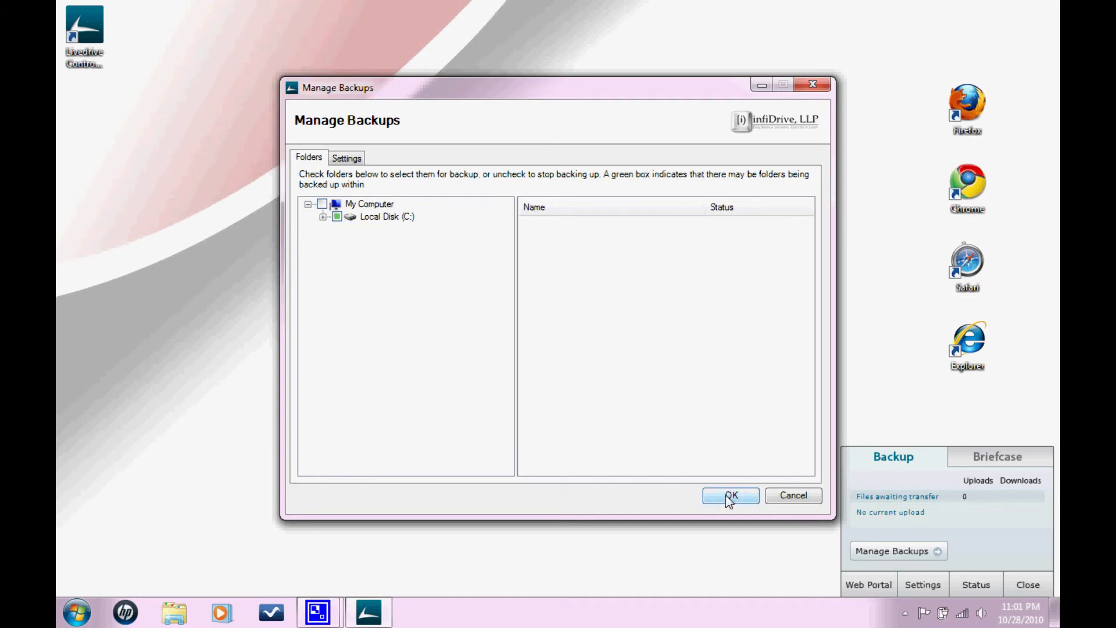
Cancel Manage Backups, review the backup status log, then show the empty Uploads queue.
{"action": "left_click", "coordinate": [786, 500]}
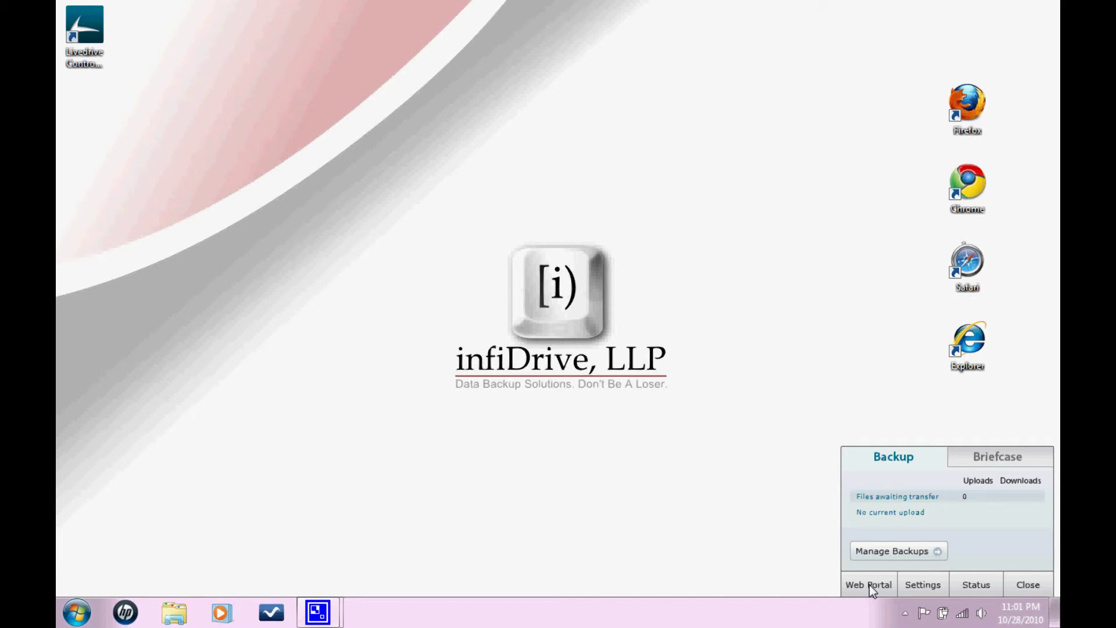
{"action": "left_click", "coordinate": [972, 584]}
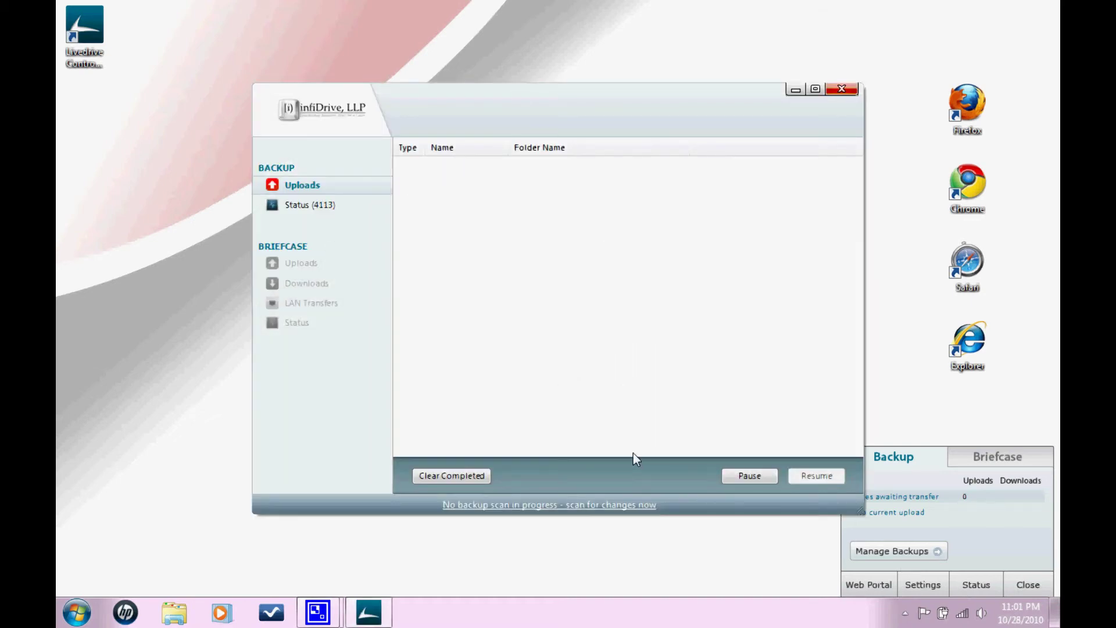
{"action": "left_click", "coordinate": [296, 204]}
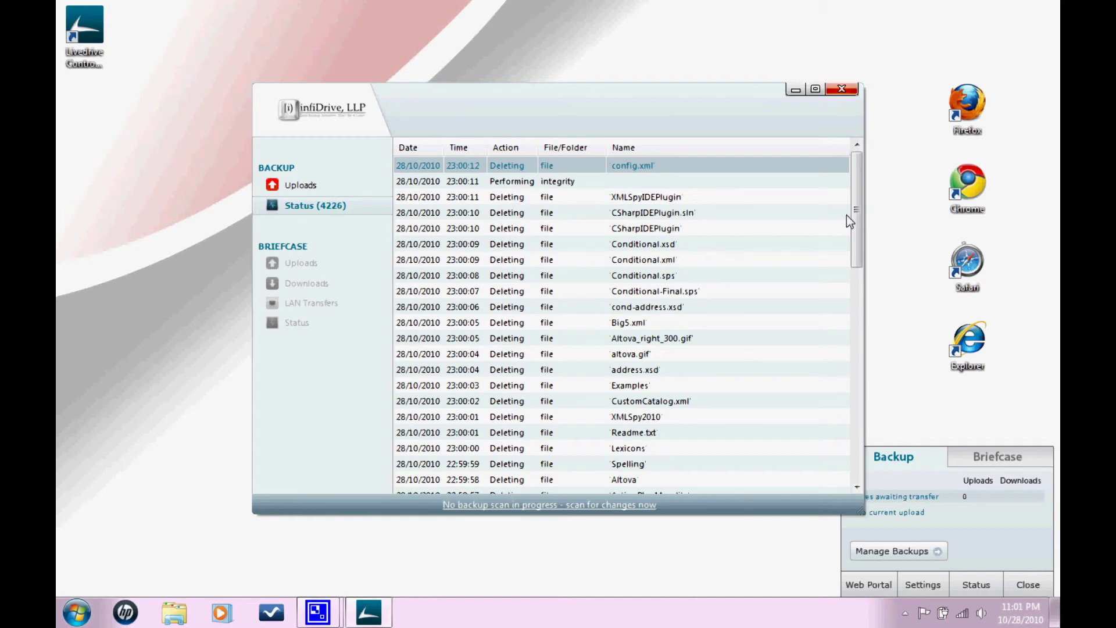
{"action": "left_click_drag", "start_coordinate": [855, 218], "coordinate": [851, 167]}
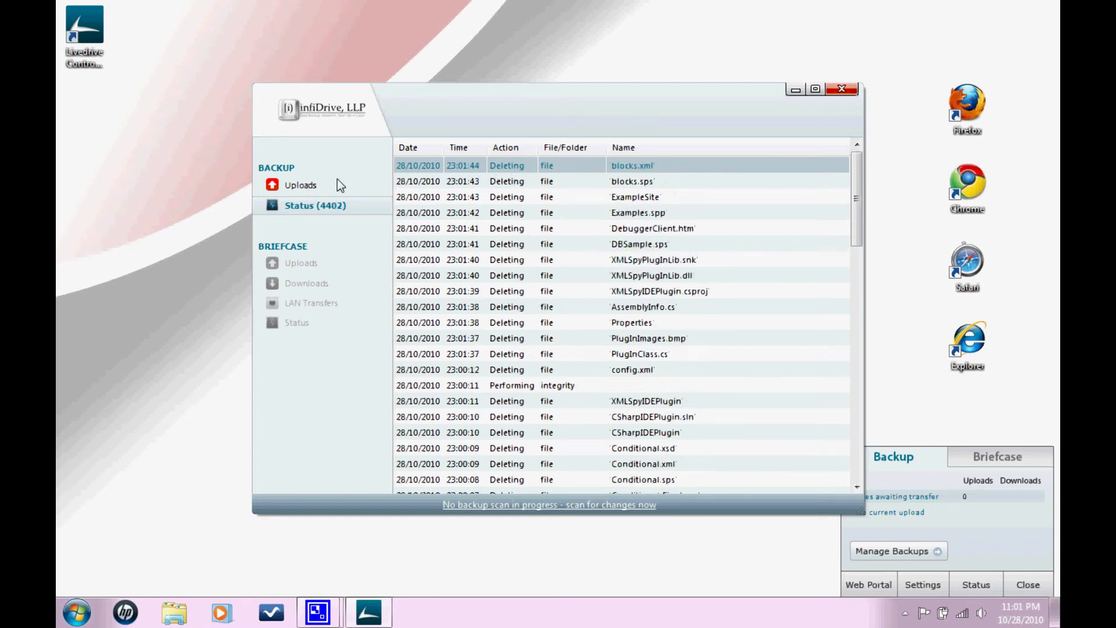
{"action": "left_click", "coordinate": [300, 185]}
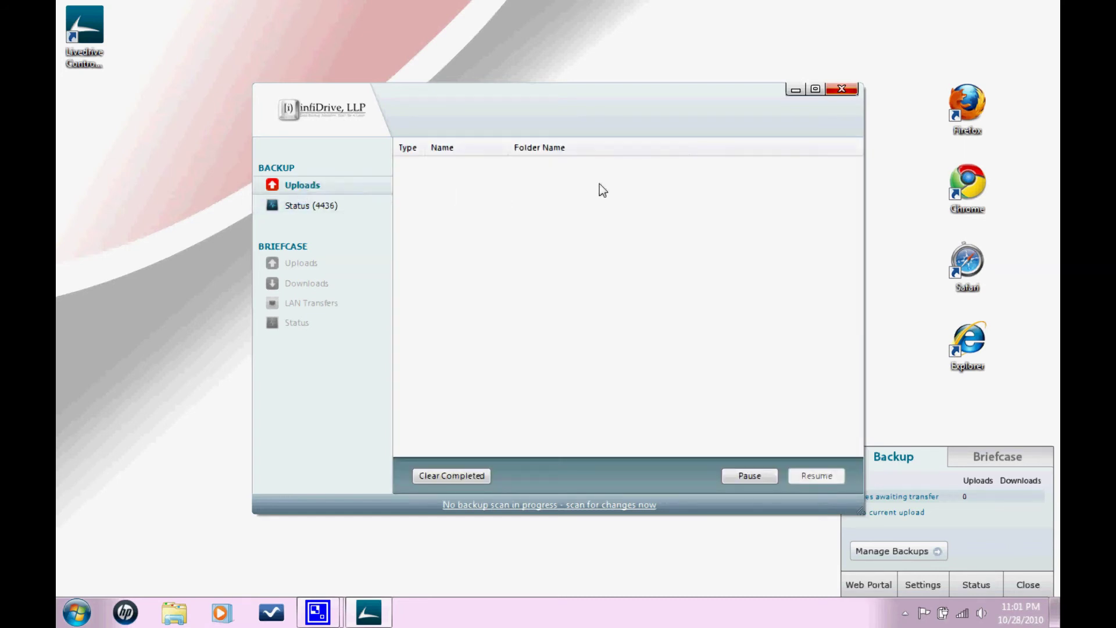
{"action": "left_click", "coordinate": [304, 202]}
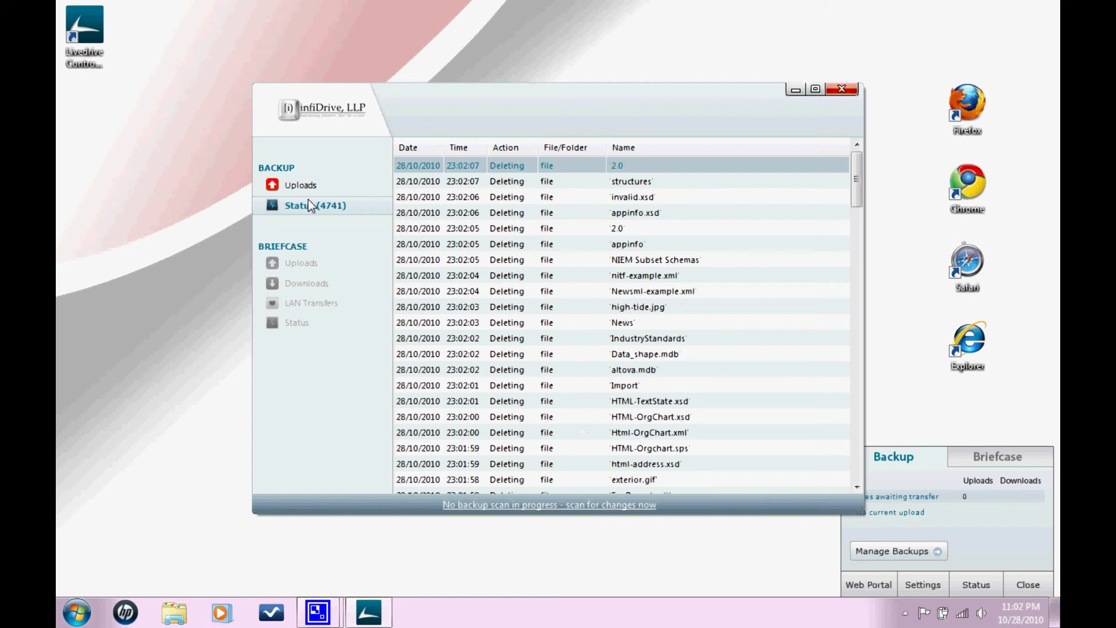
{"action": "left_click", "coordinate": [306, 185]}
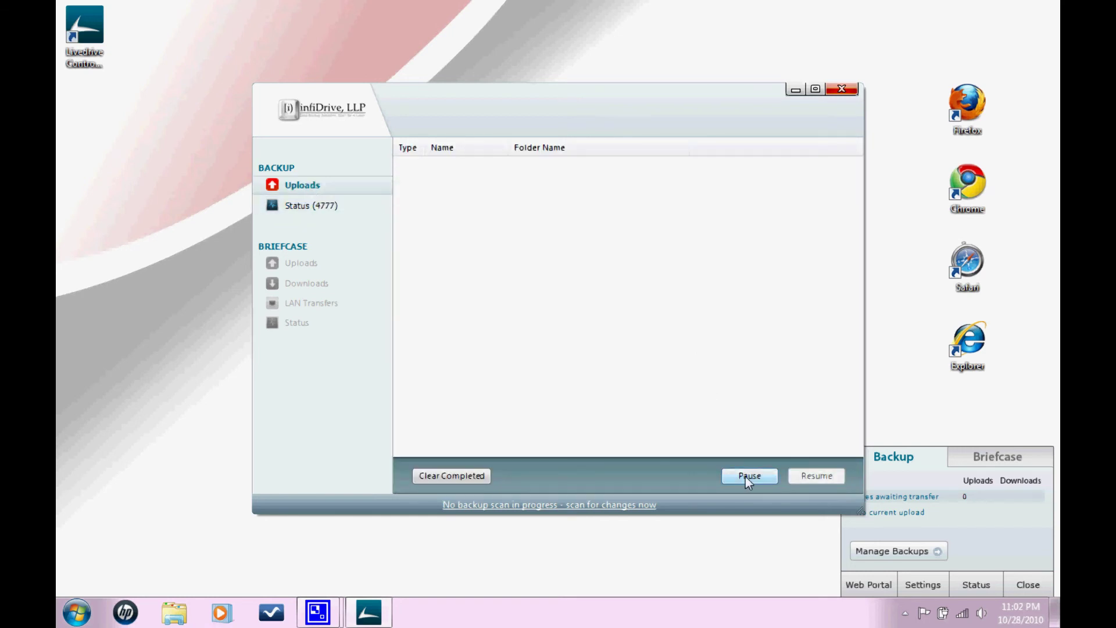
{"action": "left_click", "coordinate": [745, 476]}
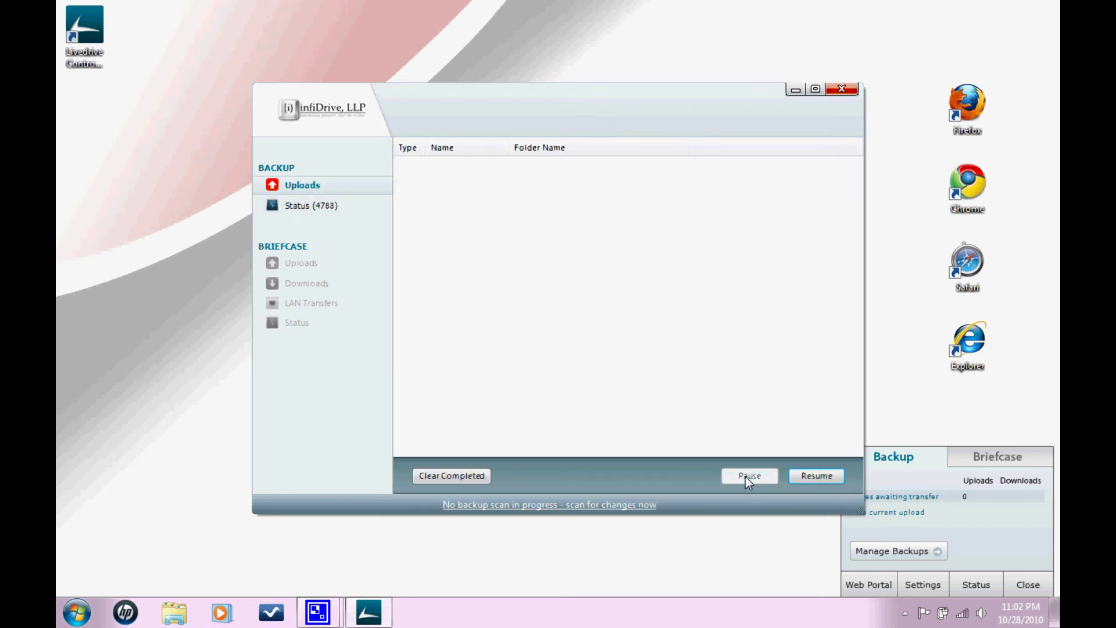
{"action": "left_click", "coordinate": [808, 479]}
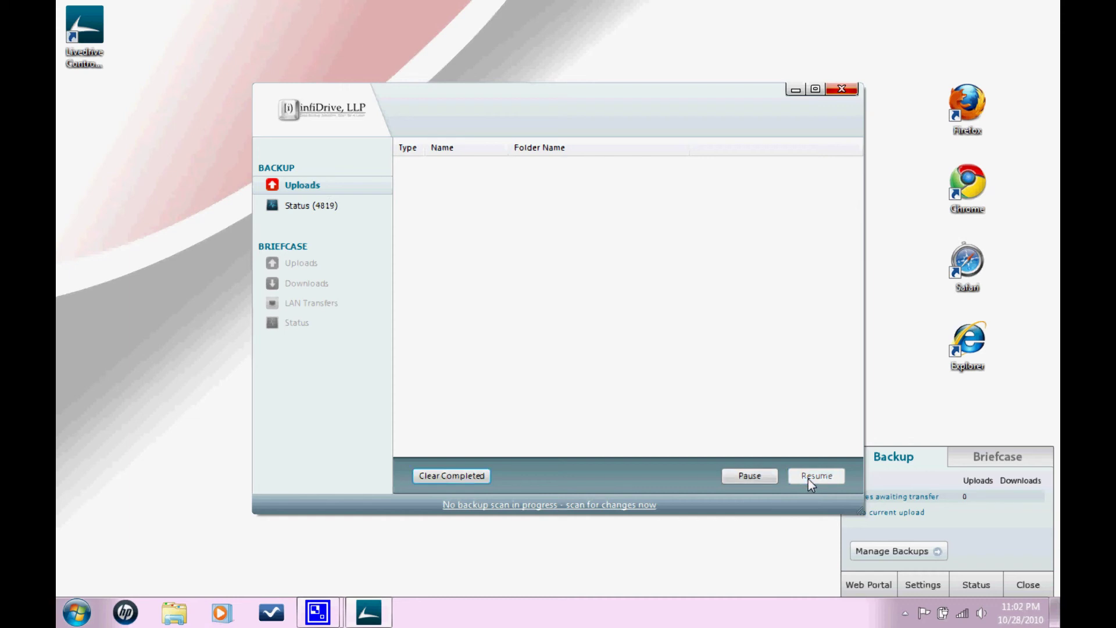
Close Livedrive's status window and its backup panel.
{"action": "left_click", "coordinate": [841, 90]}
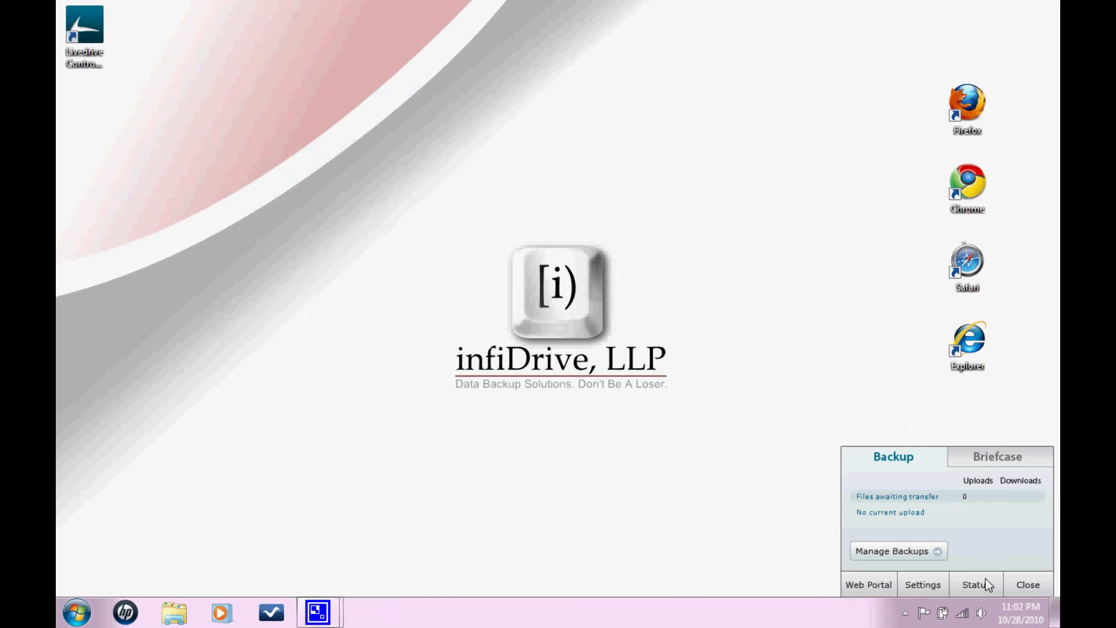
{"action": "left_click", "coordinate": [1029, 585]}
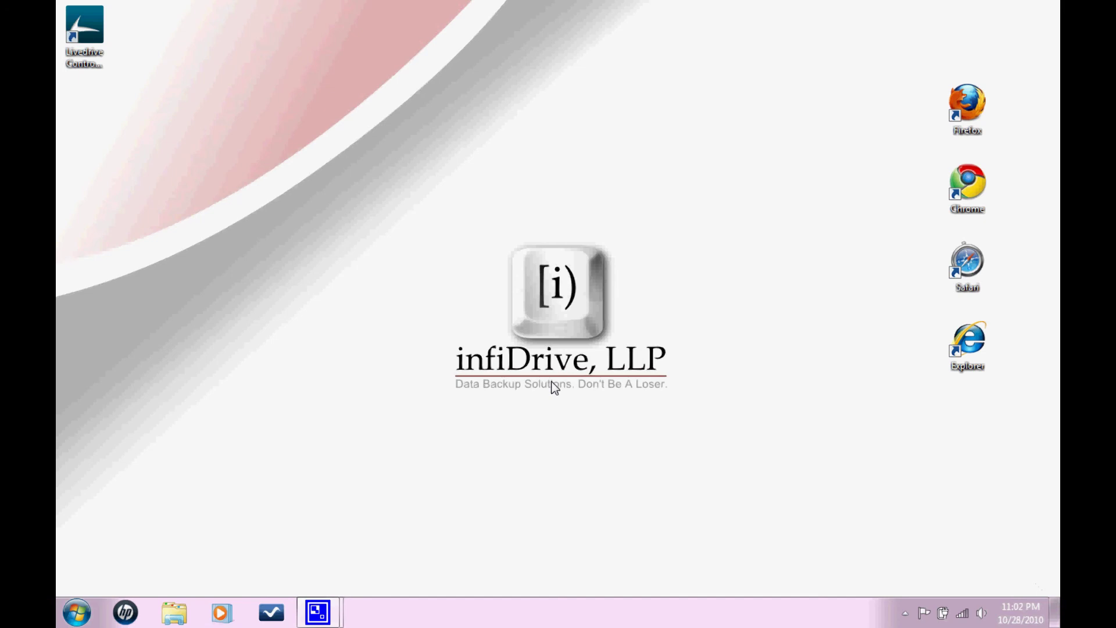